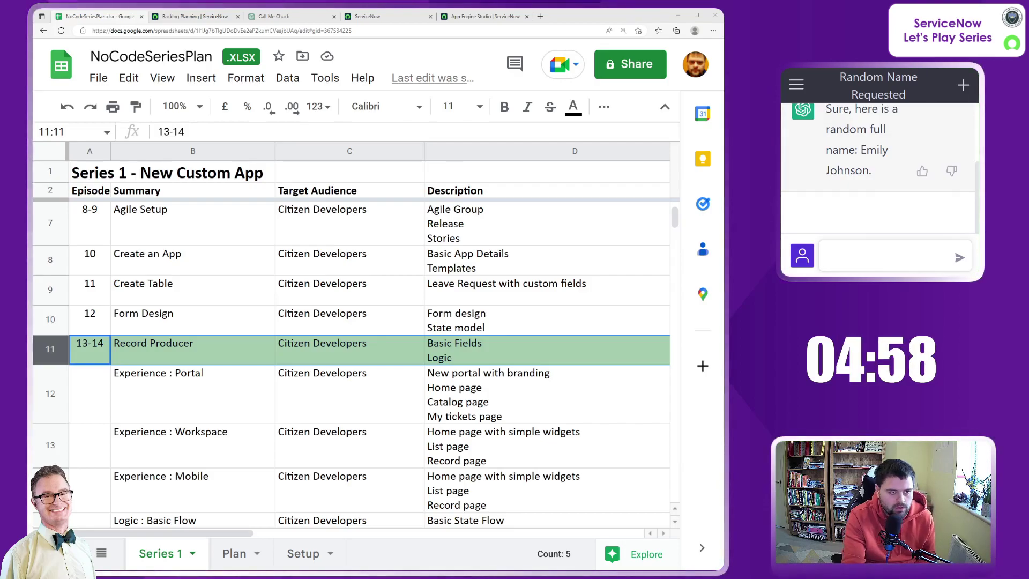
pyautogui.click(482, 16)
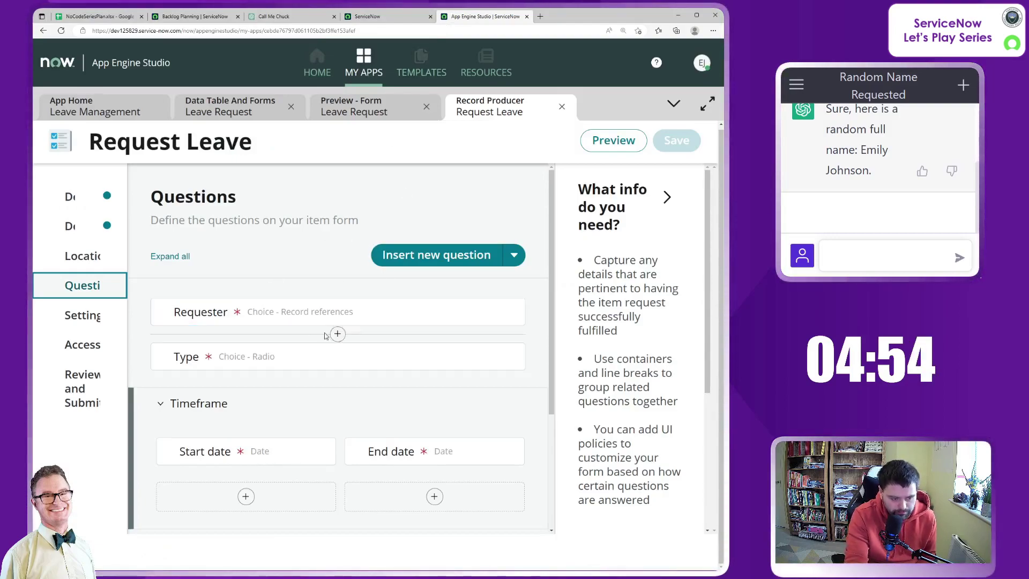
pyautogui.moveTo(338, 311)
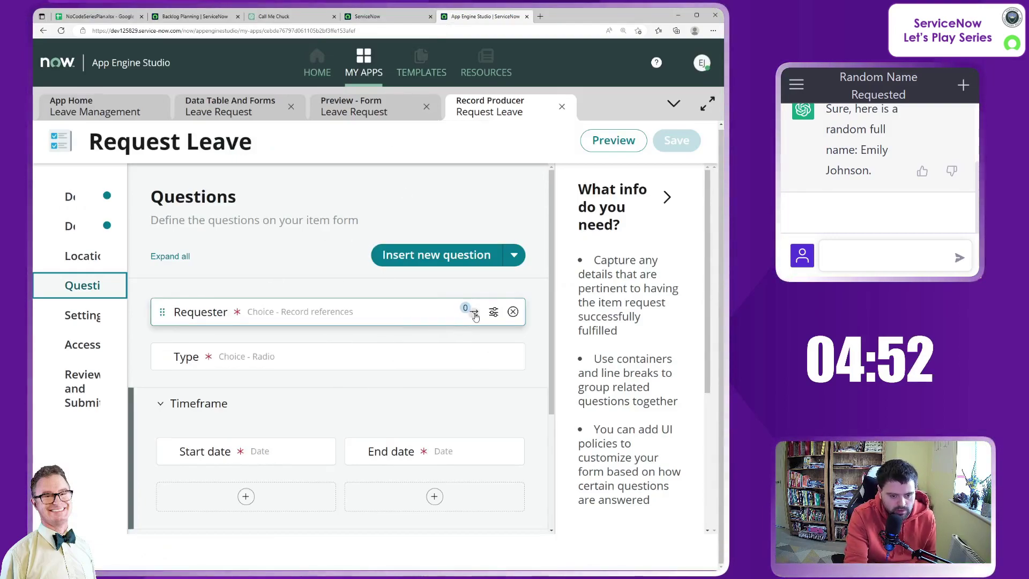
pyautogui.click(475, 314)
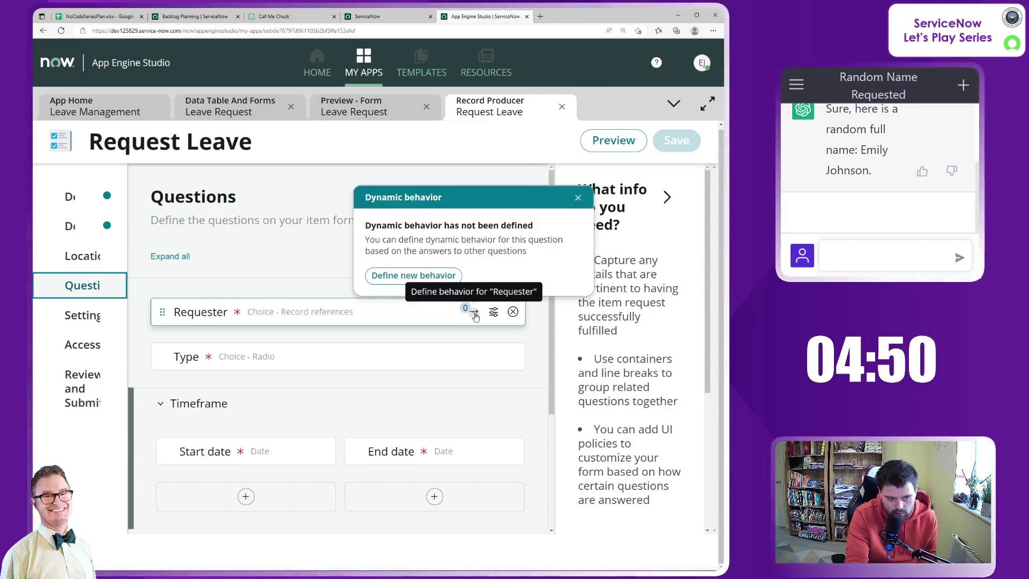
pyautogui.click(428, 277)
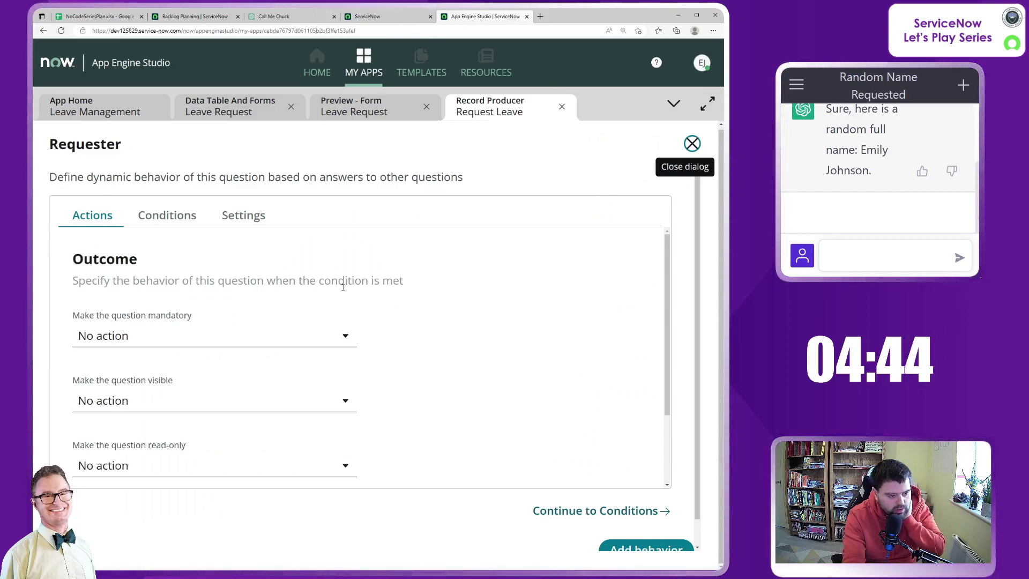
pyautogui.scroll(-2, 340, 289)
pyautogui.scroll(2, 433, 352)
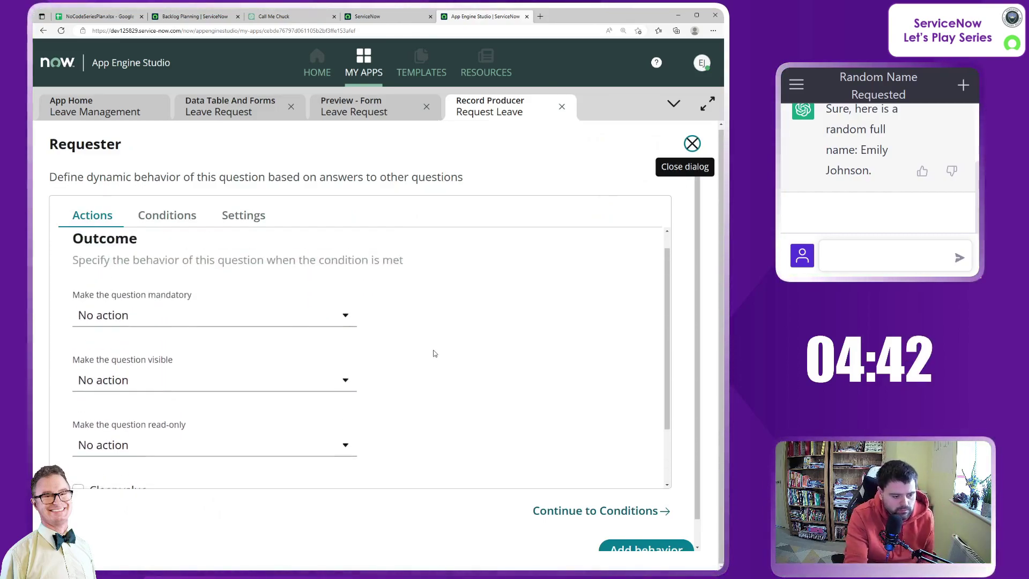
pyautogui.scroll(1, 431, 353)
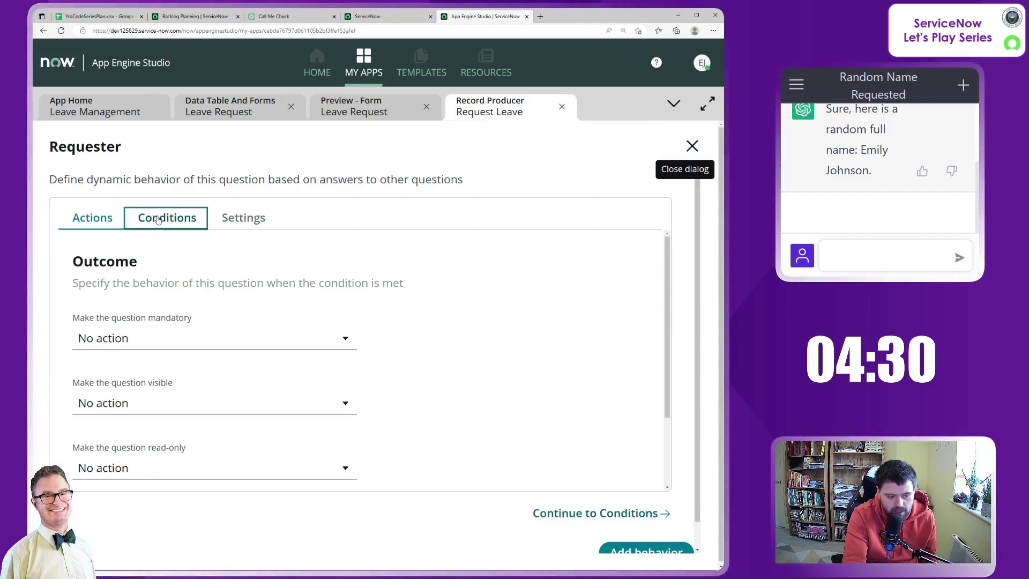
pyautogui.click(159, 219)
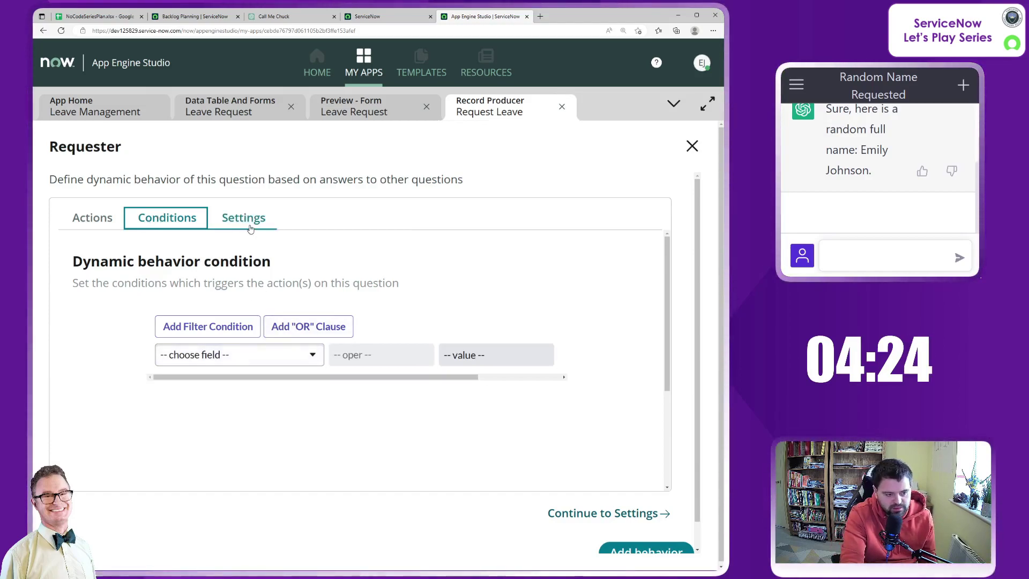
pyautogui.click(246, 223)
pyautogui.click(177, 224)
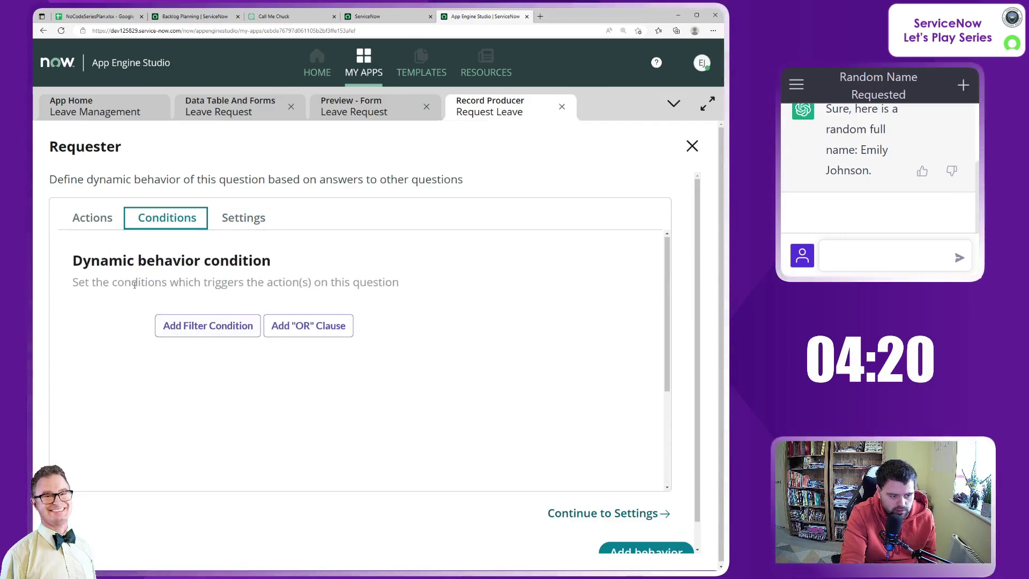
pyautogui.click(92, 224)
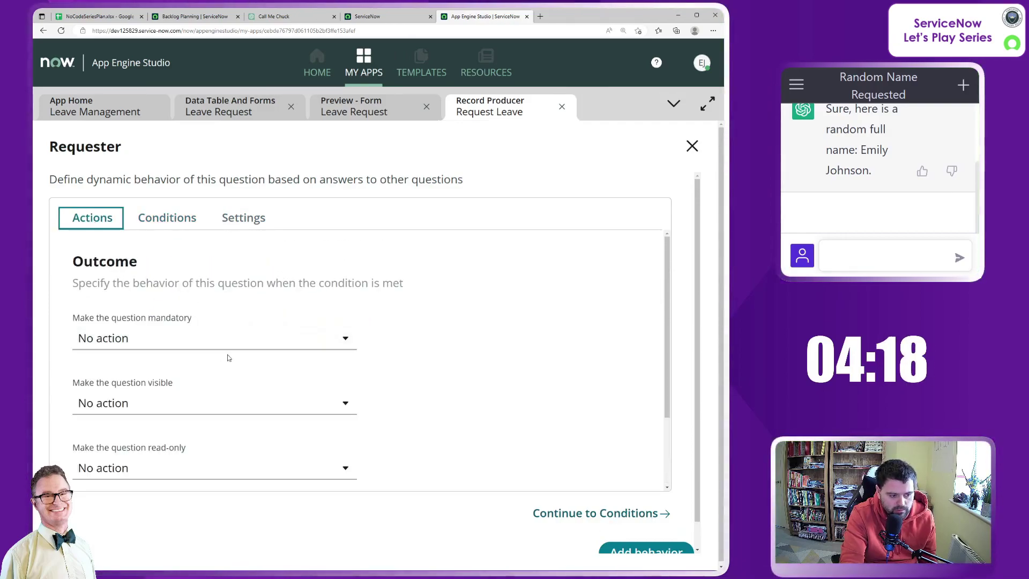
pyautogui.scroll(-2, 243, 352)
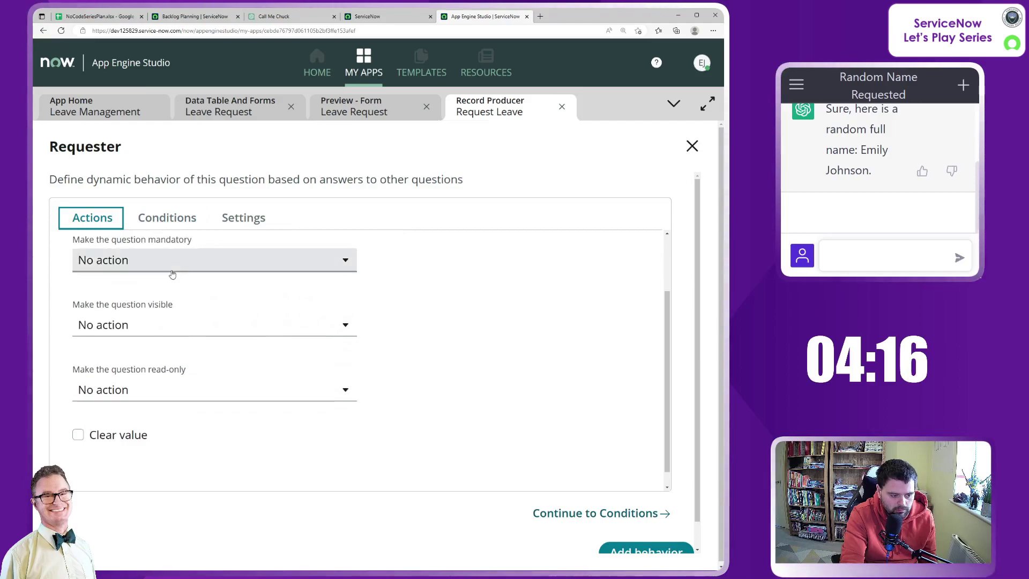
pyautogui.scroll(2, 441, 328)
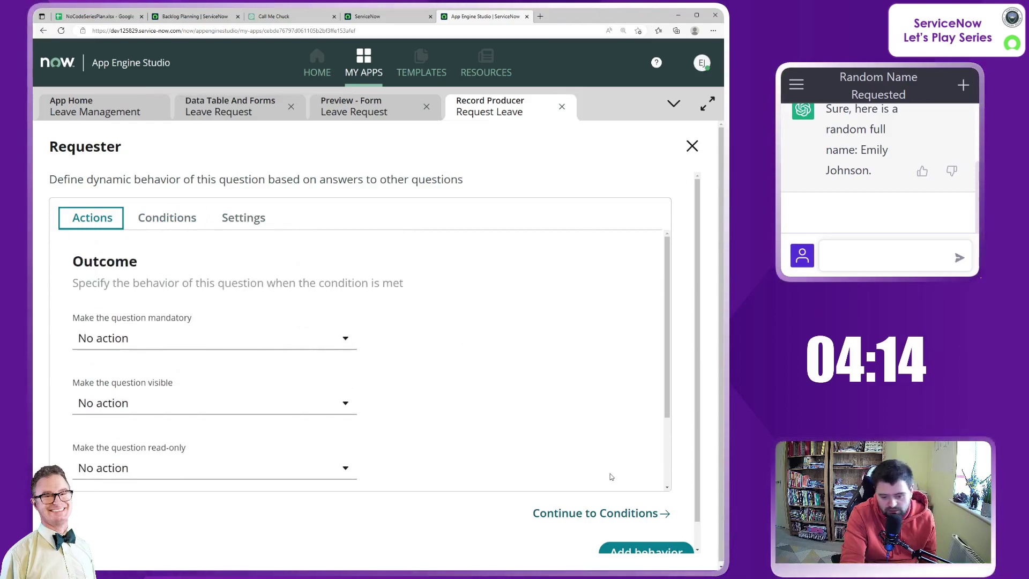
# Close the Requester behavior dialog without saving any changes.
pyautogui.click(691, 146)
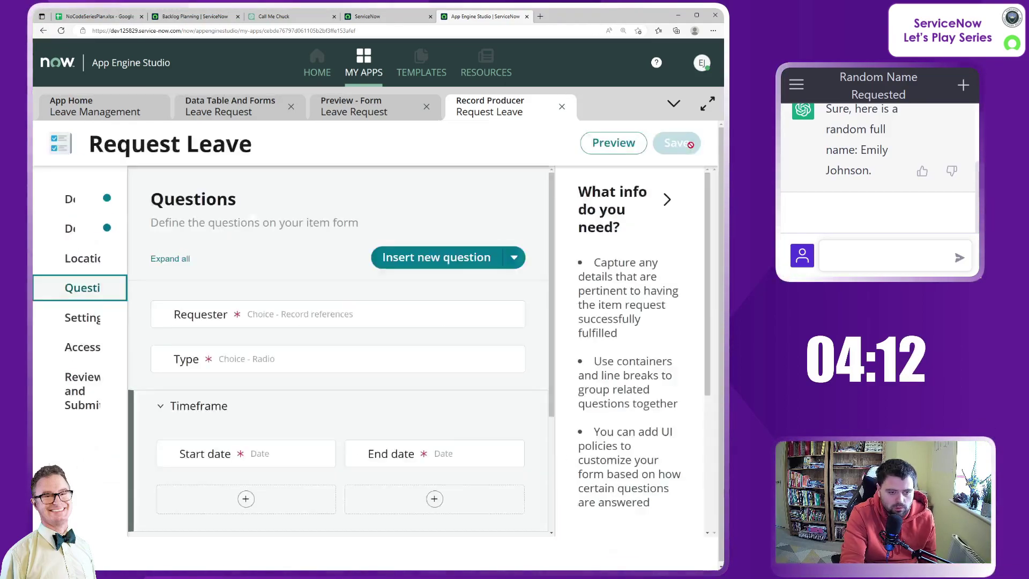
pyautogui.scroll(-1, 396, 364)
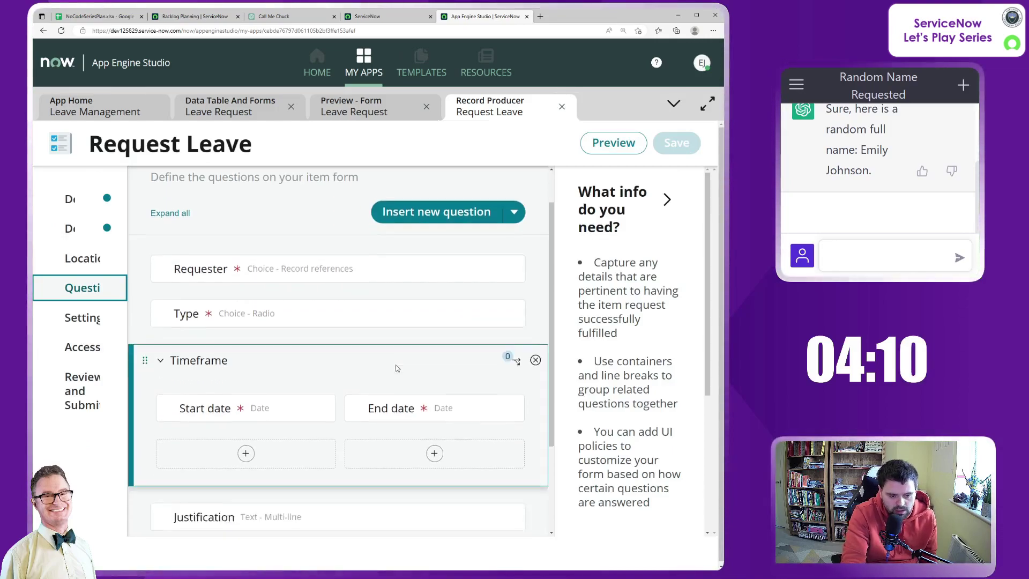
pyautogui.scroll(-1, 396, 365)
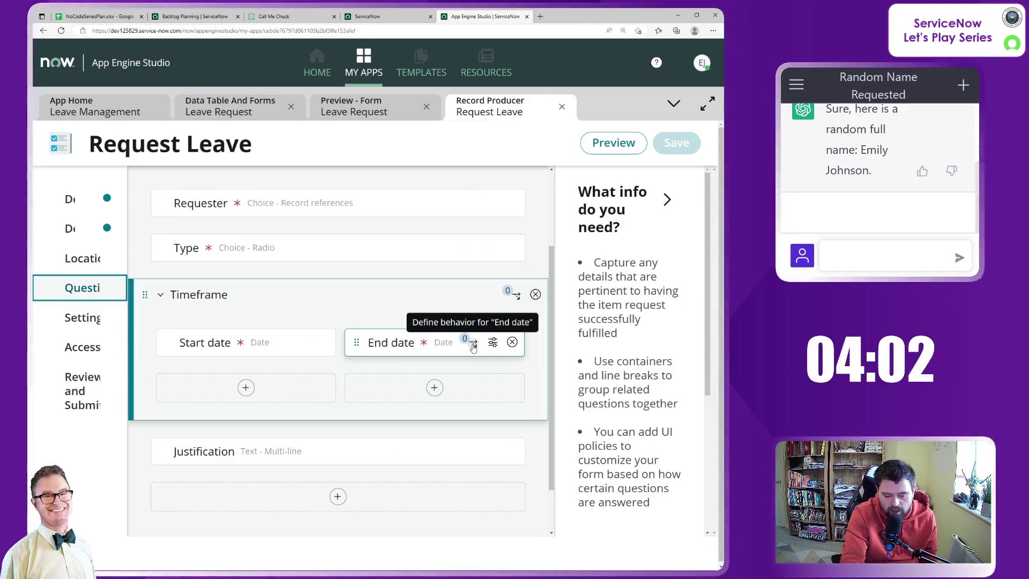
# Start a new dynamic behavior for the End date question and go to its conditions.
pyautogui.click(472, 346)
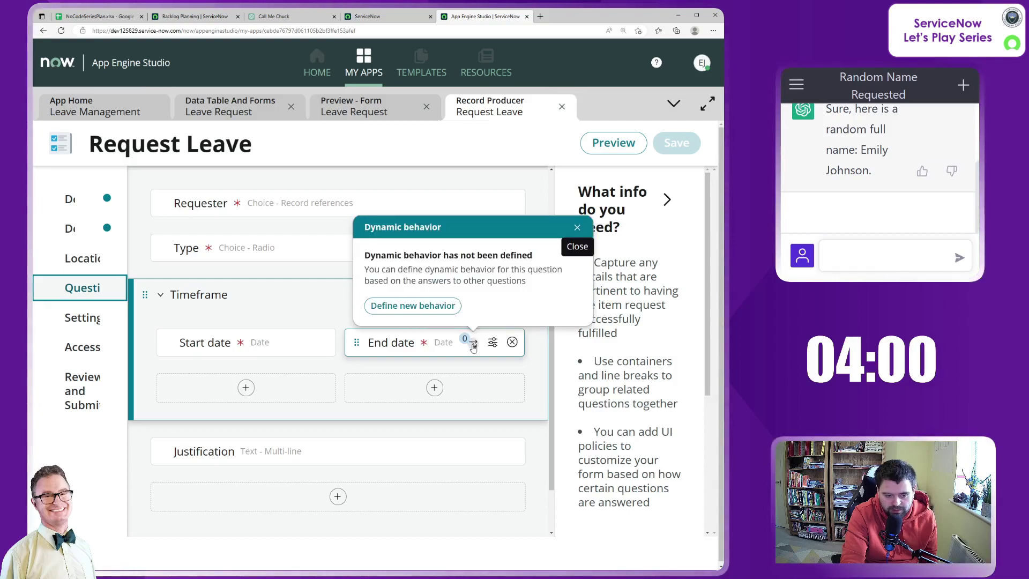
pyautogui.click(434, 310)
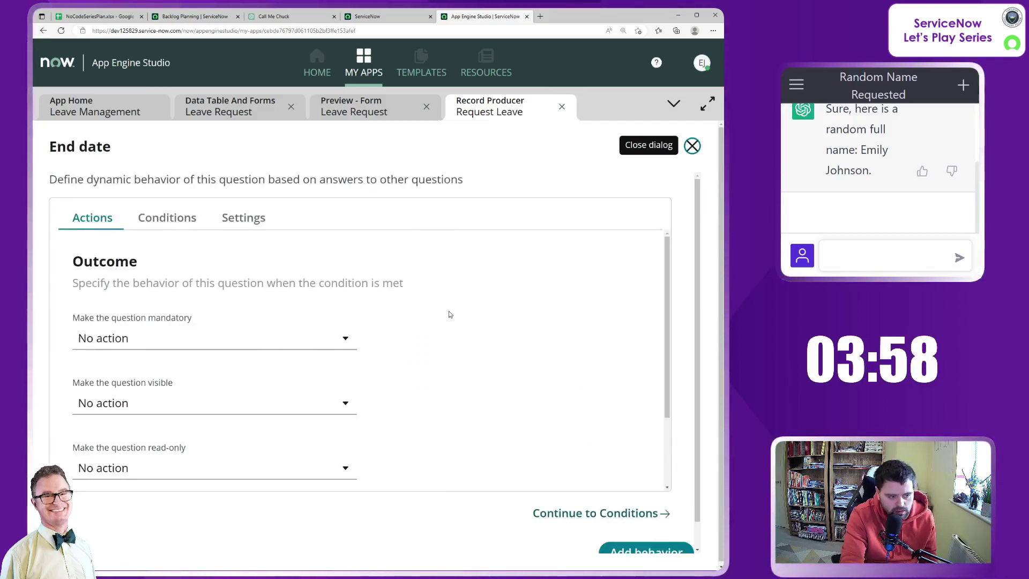
pyautogui.click(159, 220)
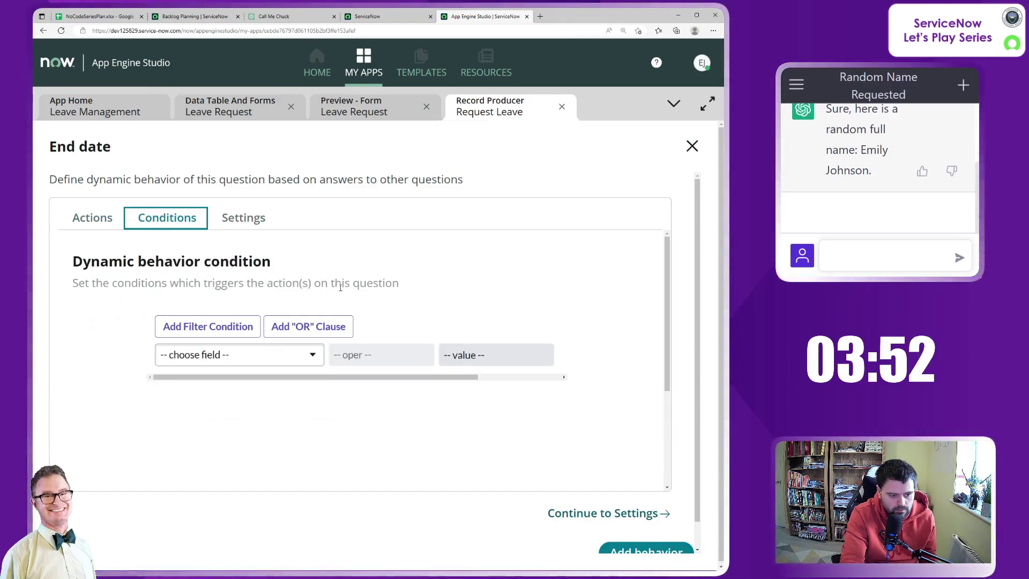
# Set the condition field to end_date, replacing the first start_date choice.
pyautogui.click(318, 360)
pyautogui.scroll(-1, 192, 456)
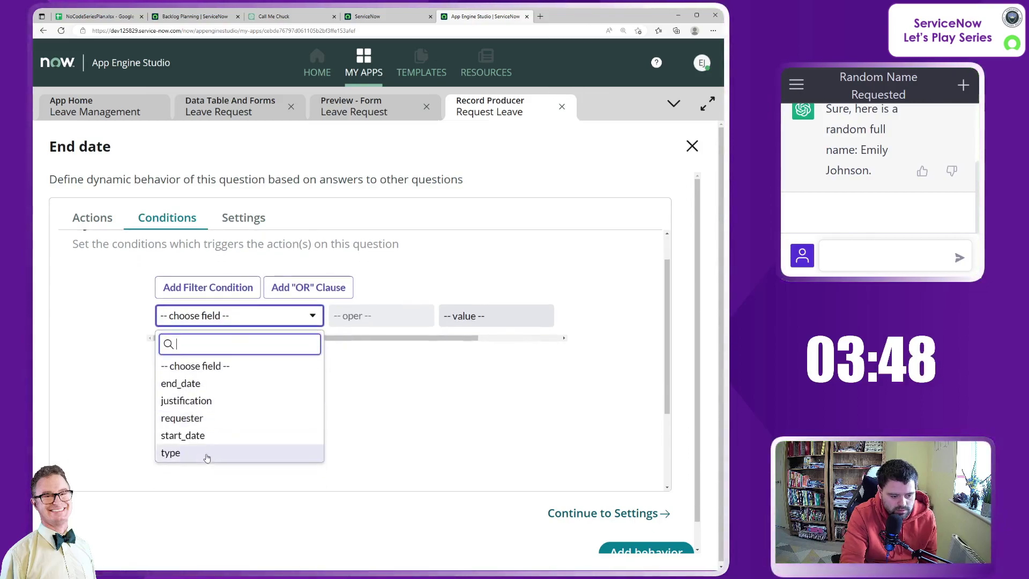
pyautogui.press('Return')
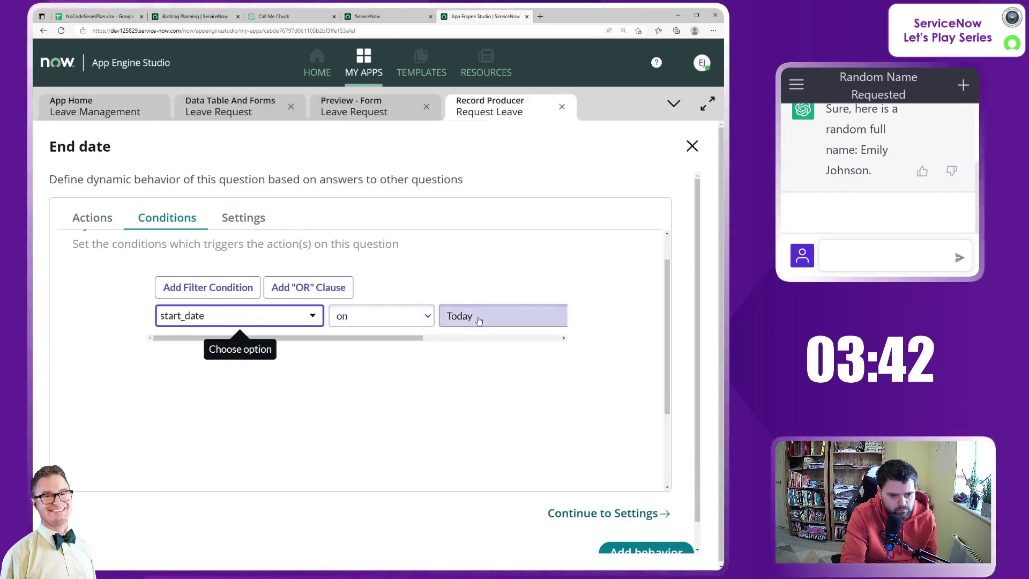
pyautogui.click(479, 318)
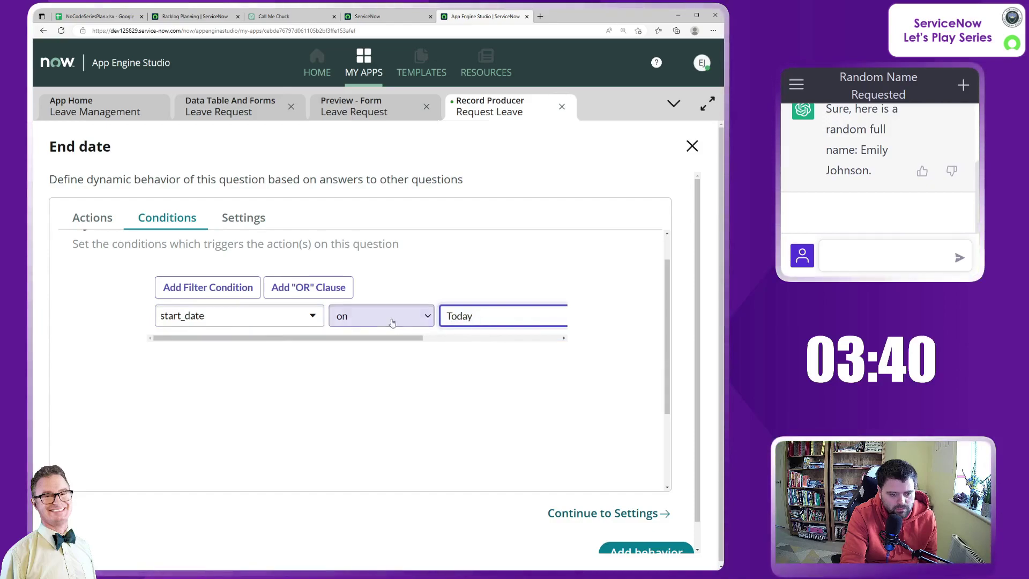
pyautogui.click(287, 317)
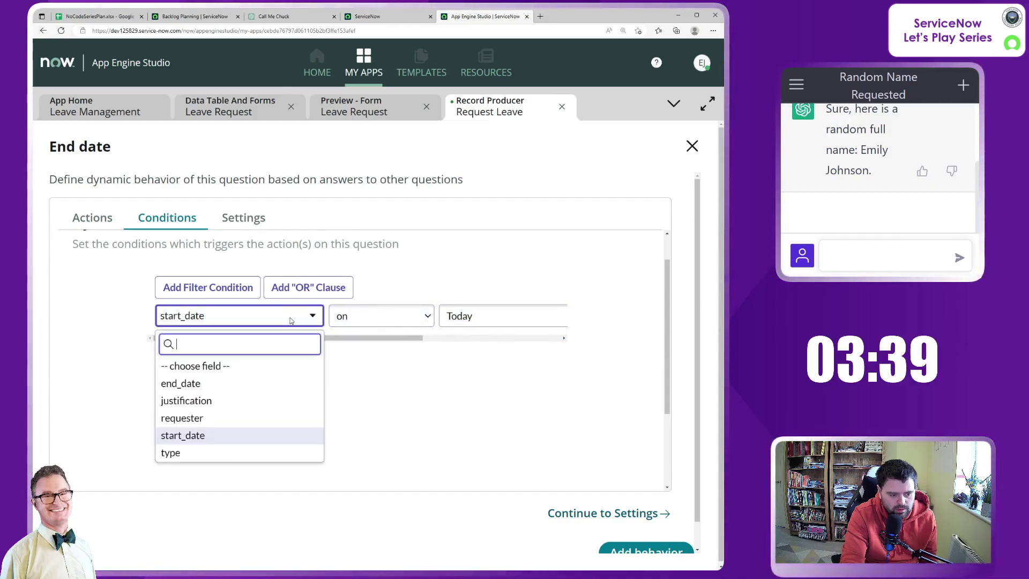
pyautogui.click(213, 384)
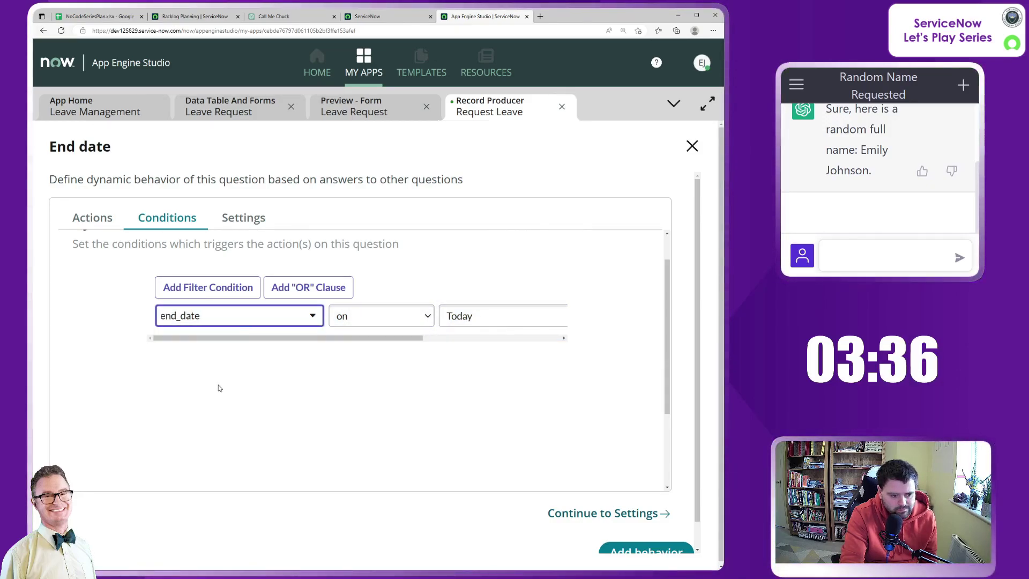
pyautogui.click(398, 316)
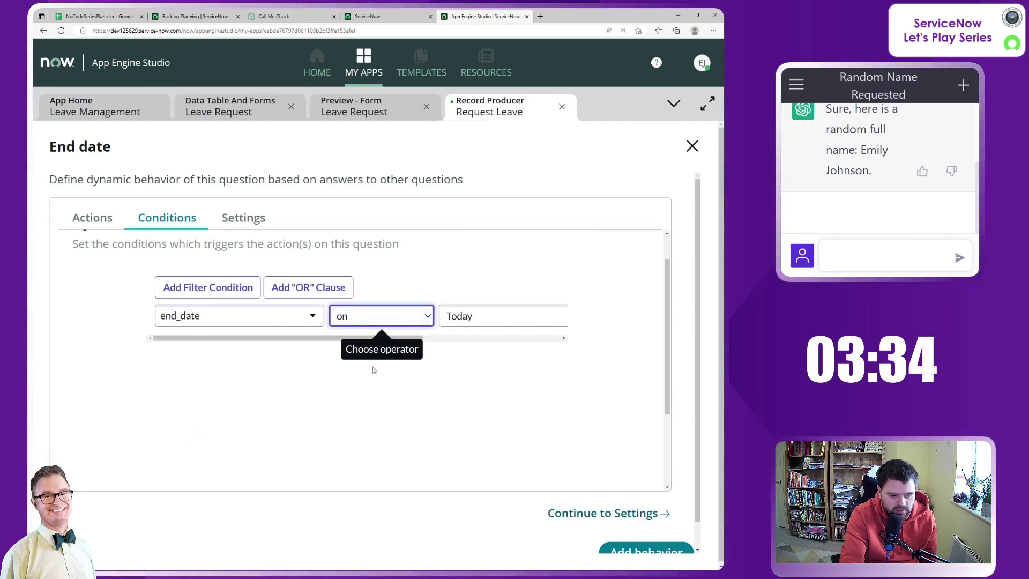
# Make the condition end_date after Today, recheck the outcomes, and close the dialog.
pyautogui.click(370, 389)
pyautogui.click(472, 325)
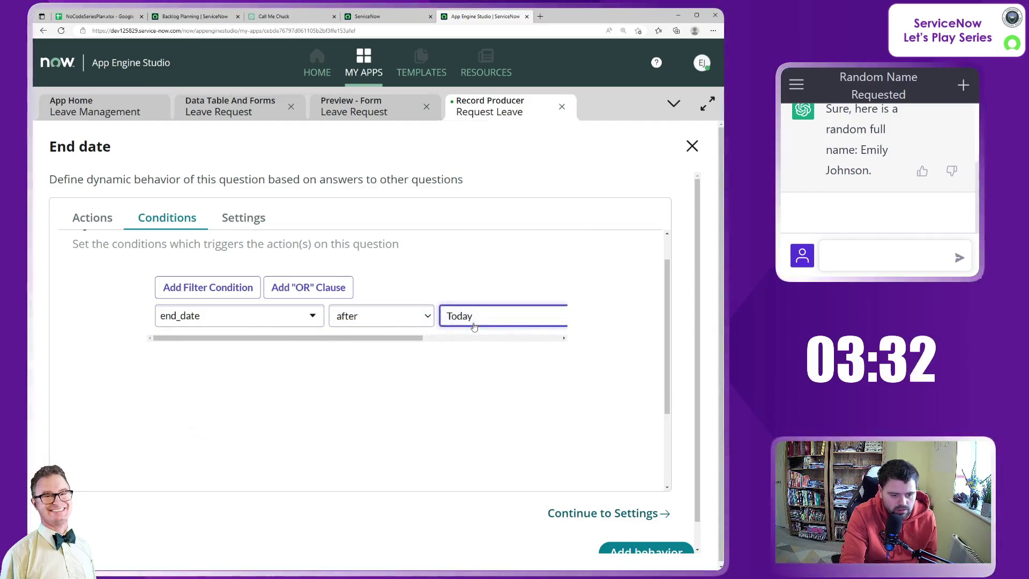
pyautogui.scroll(-1, 361, 328)
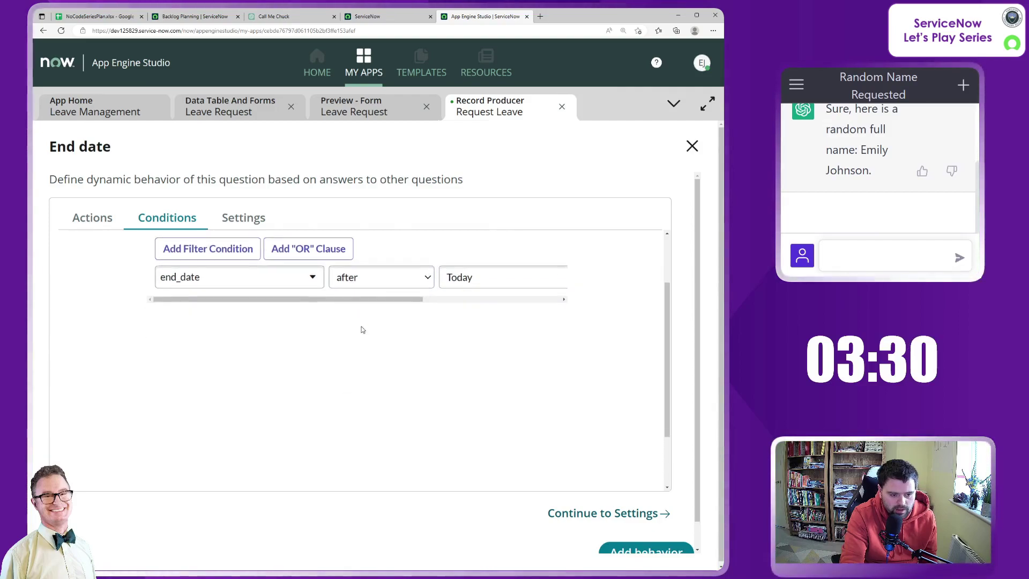
pyautogui.click(367, 286)
pyautogui.scroll(2, 555, 362)
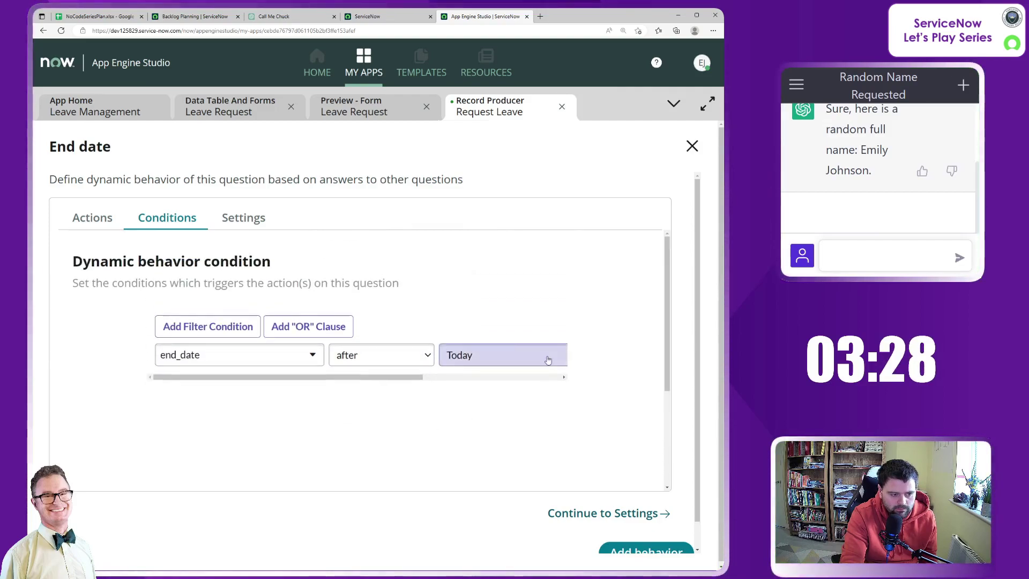
pyautogui.click(93, 220)
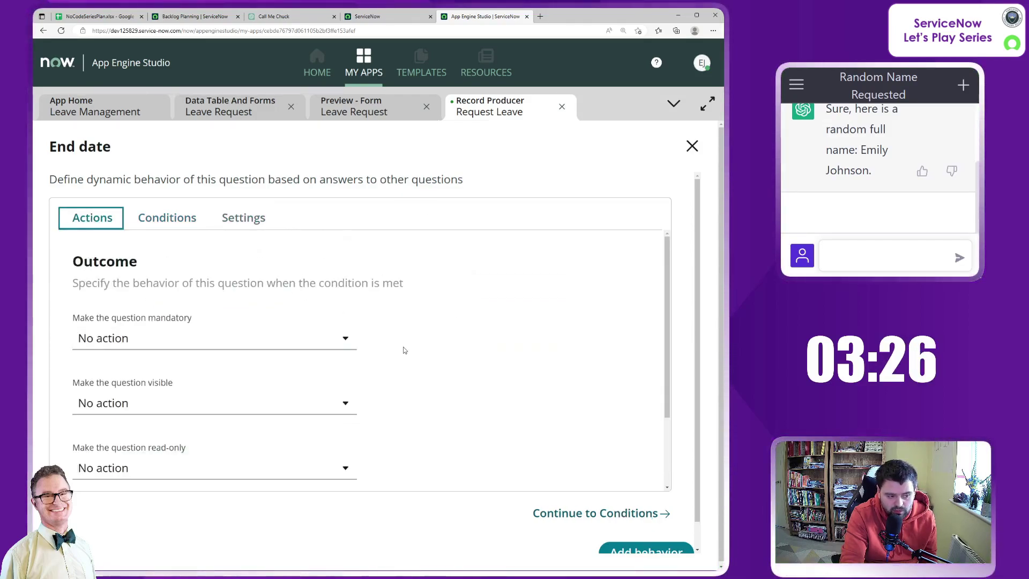
pyautogui.scroll(-2, 469, 332)
pyautogui.scroll(2, 468, 332)
pyautogui.click(692, 146)
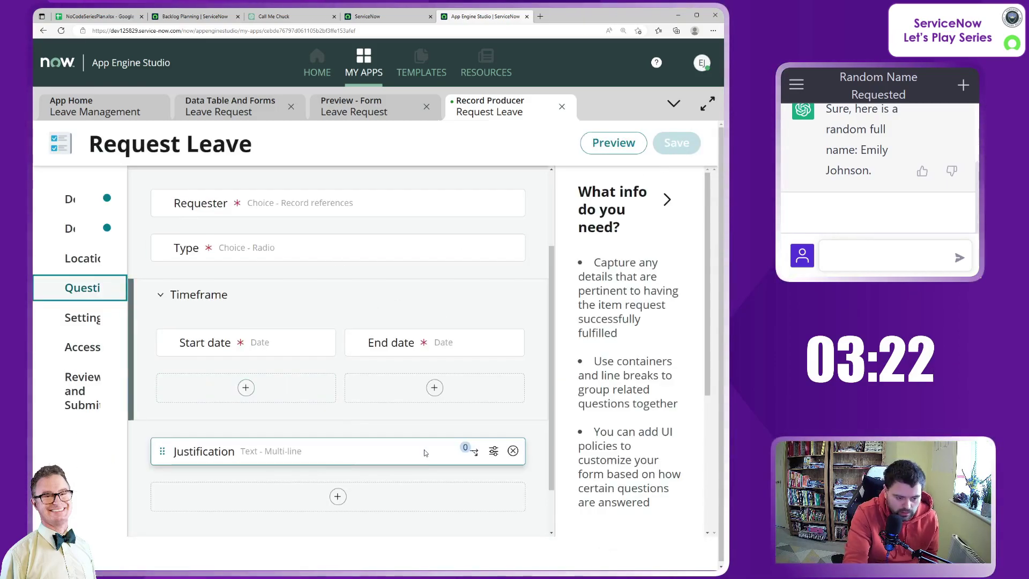
# Start a new Justification behavior with 'Make the question mandatory' set to Yes.
pyautogui.click(475, 454)
pyautogui.click(414, 394)
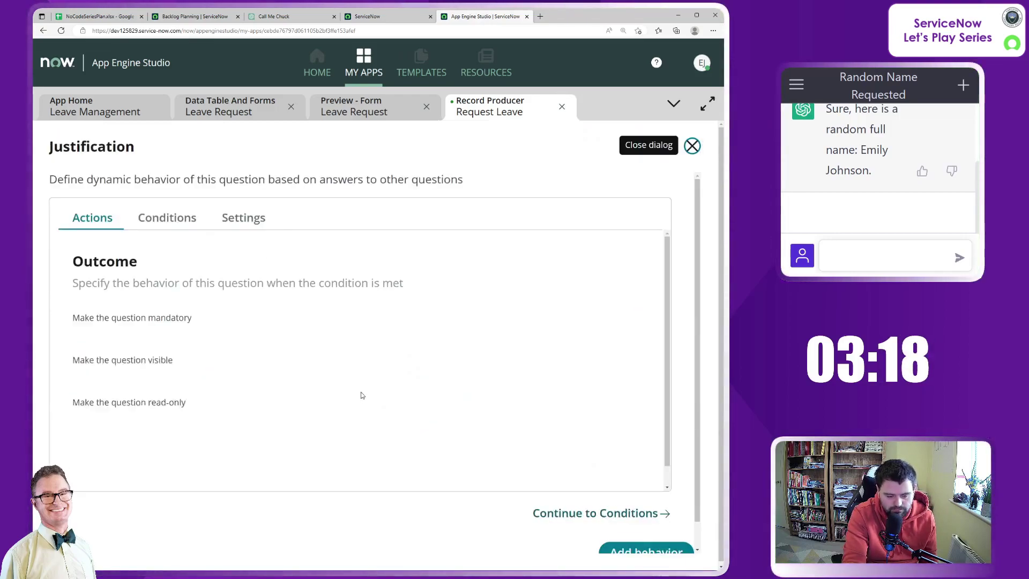
pyautogui.scroll(-2, 426, 379)
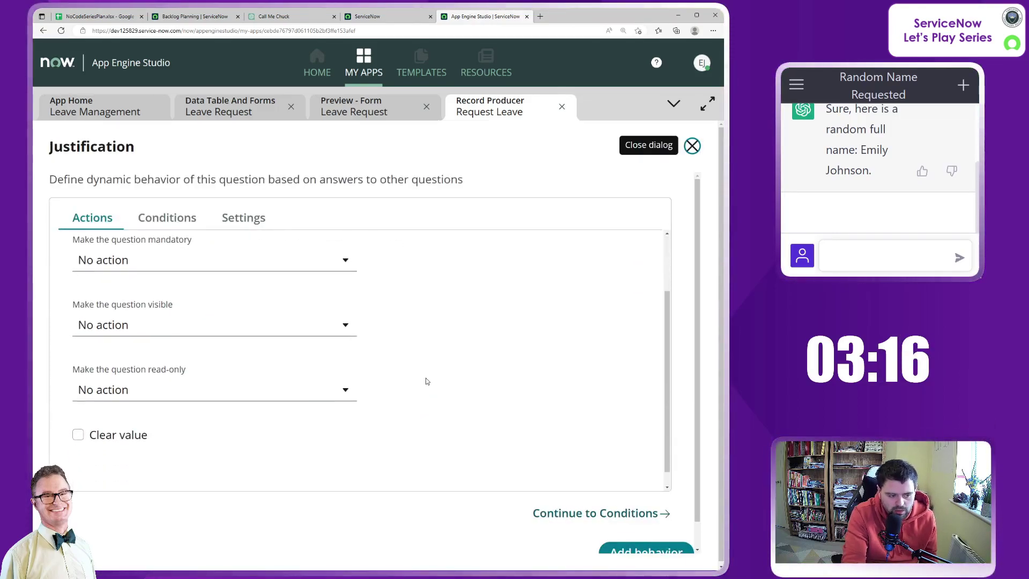
pyautogui.scroll(2, 423, 379)
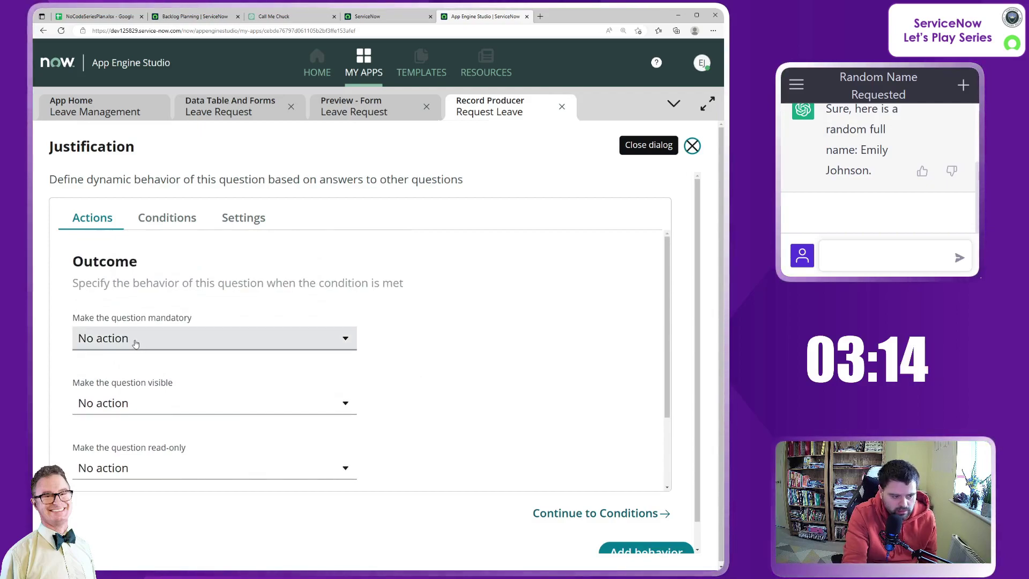
pyautogui.click(245, 350)
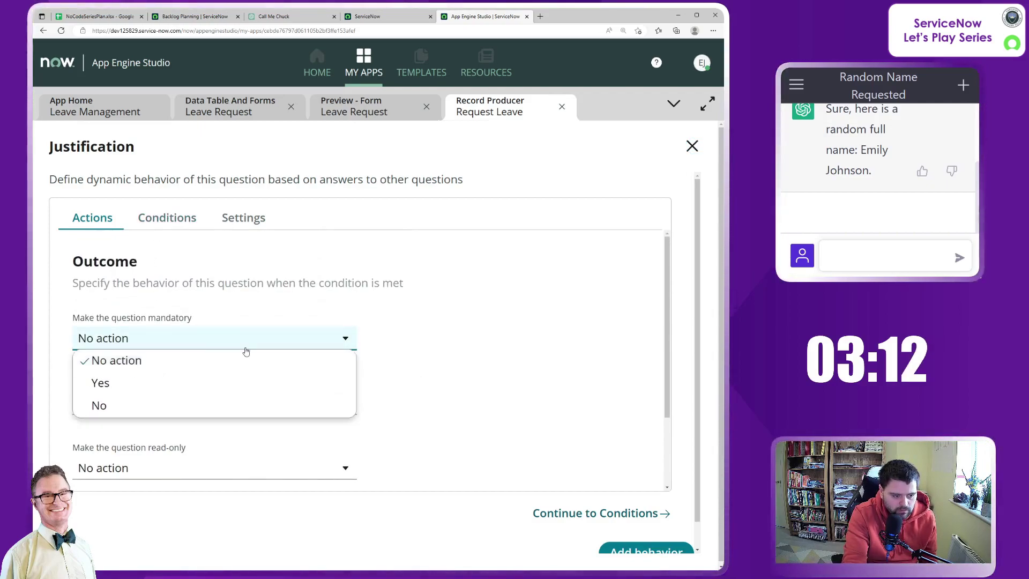
pyautogui.click(147, 383)
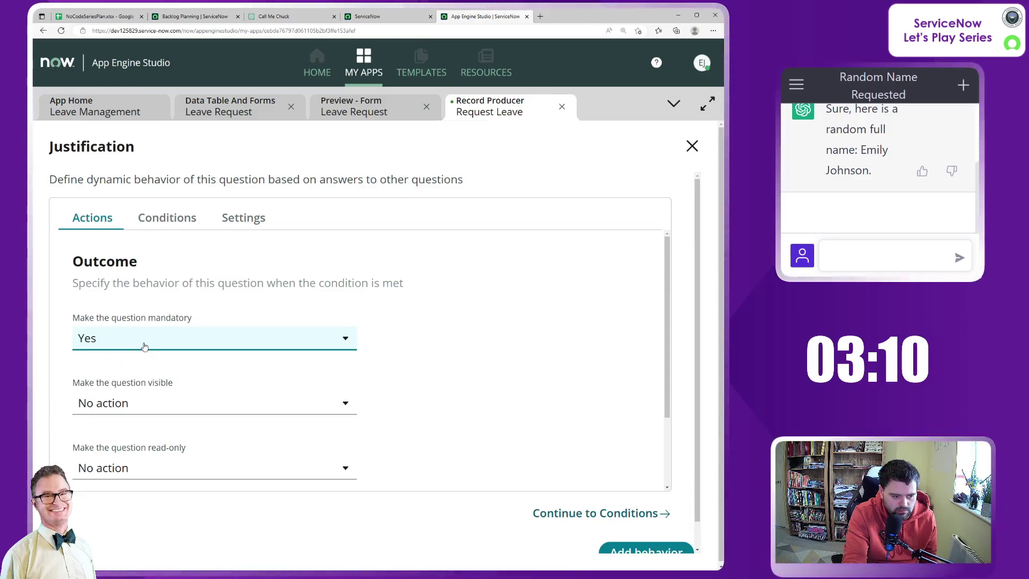
pyautogui.scroll(-2, 218, 372)
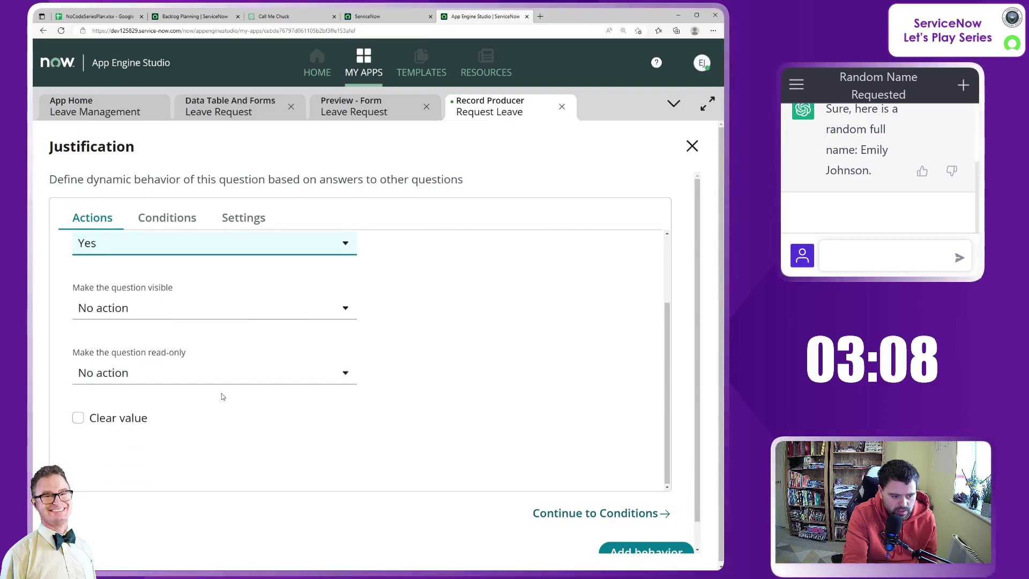
pyautogui.scroll(2, 223, 395)
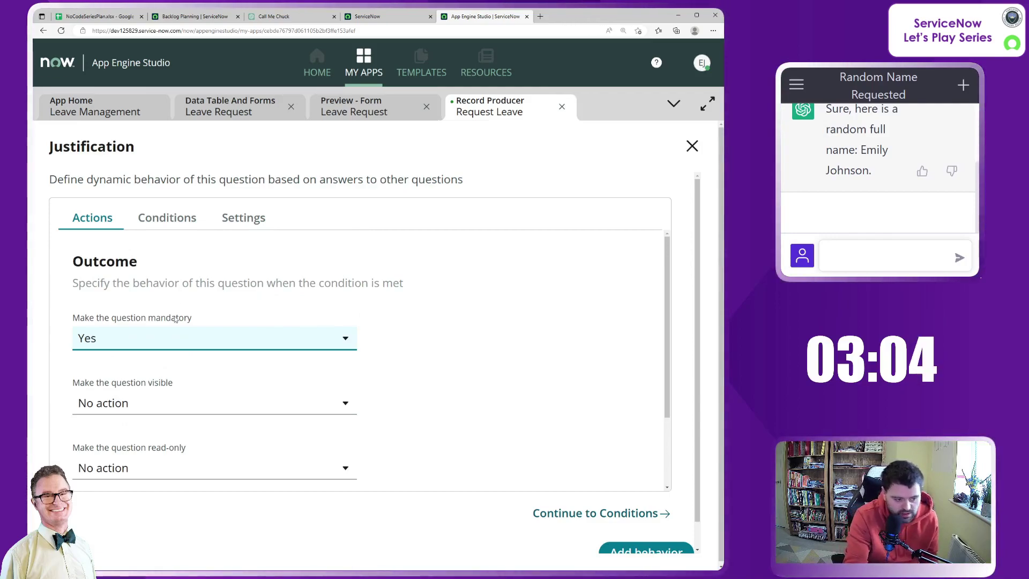
pyautogui.scroll(-2, 157, 281)
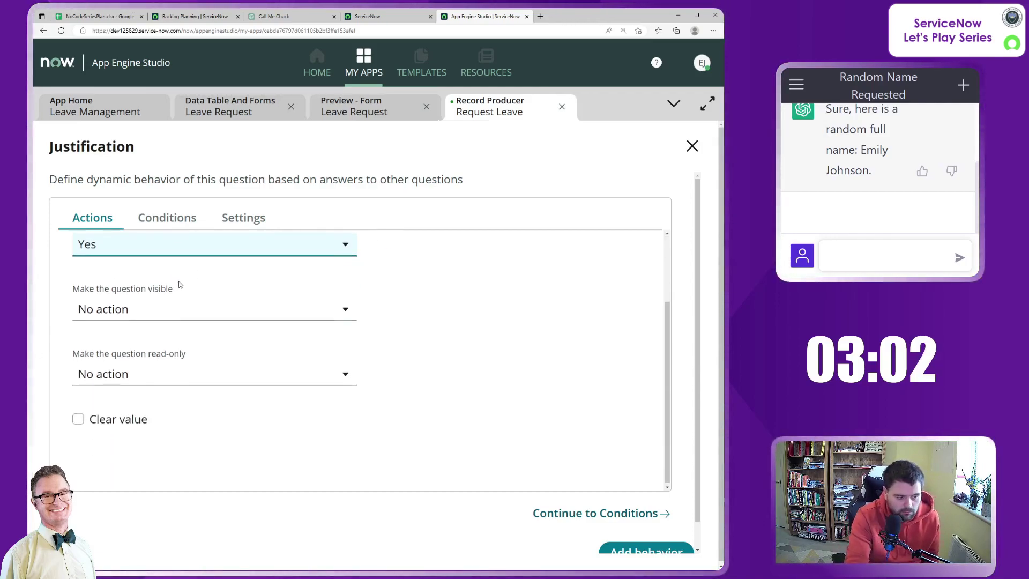
pyautogui.scroll(2, 171, 321)
# Add the condition type is Vacation and save the behavior.
pyautogui.click(170, 225)
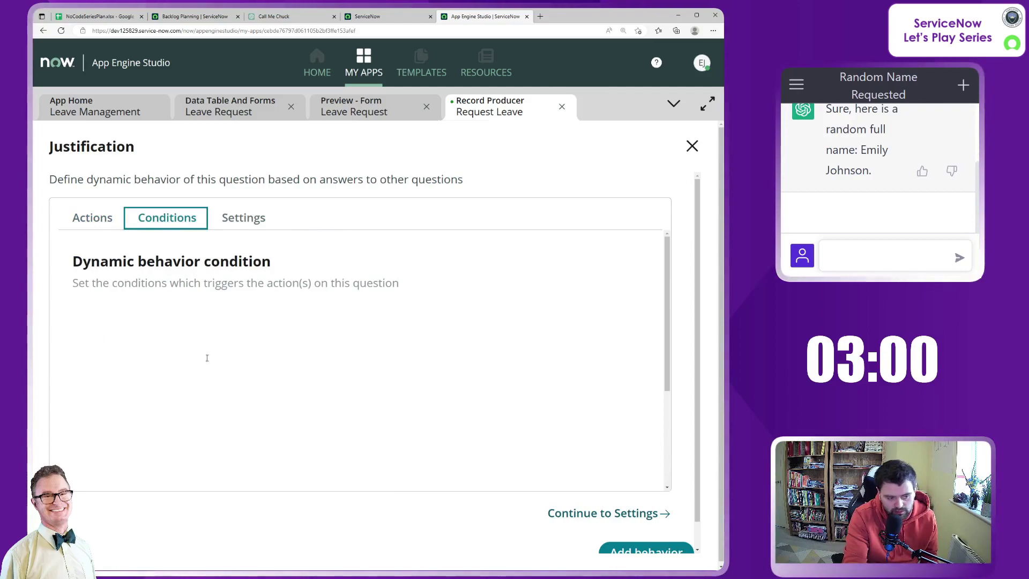
pyautogui.click(208, 325)
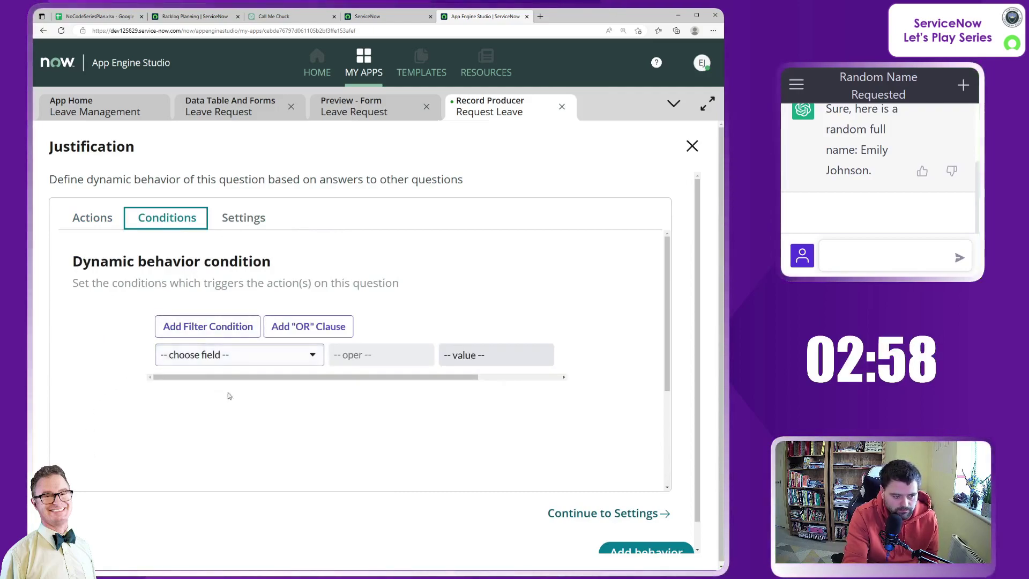
pyautogui.click(283, 355)
pyautogui.scroll(-1, 220, 428)
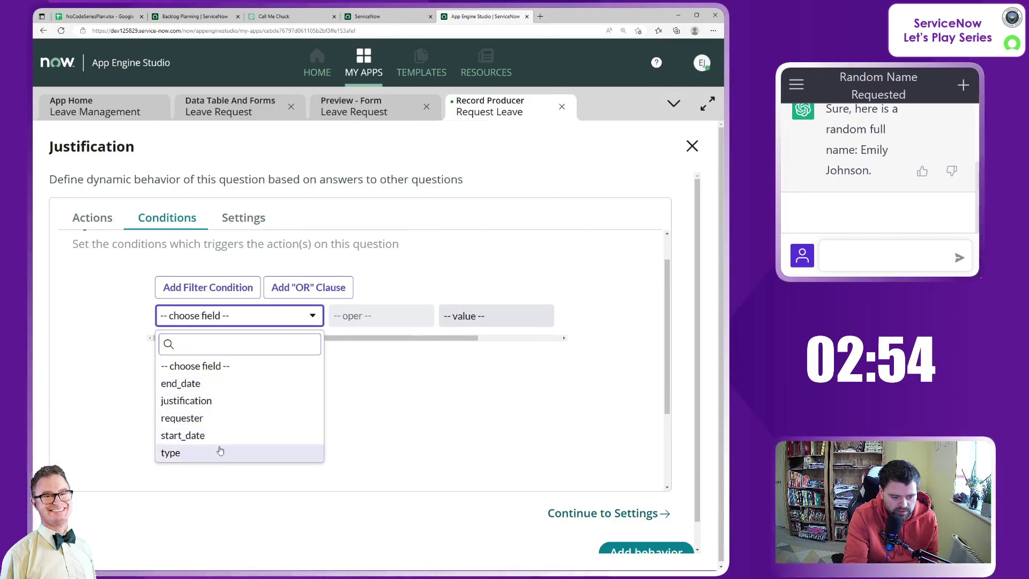
pyautogui.click(496, 316)
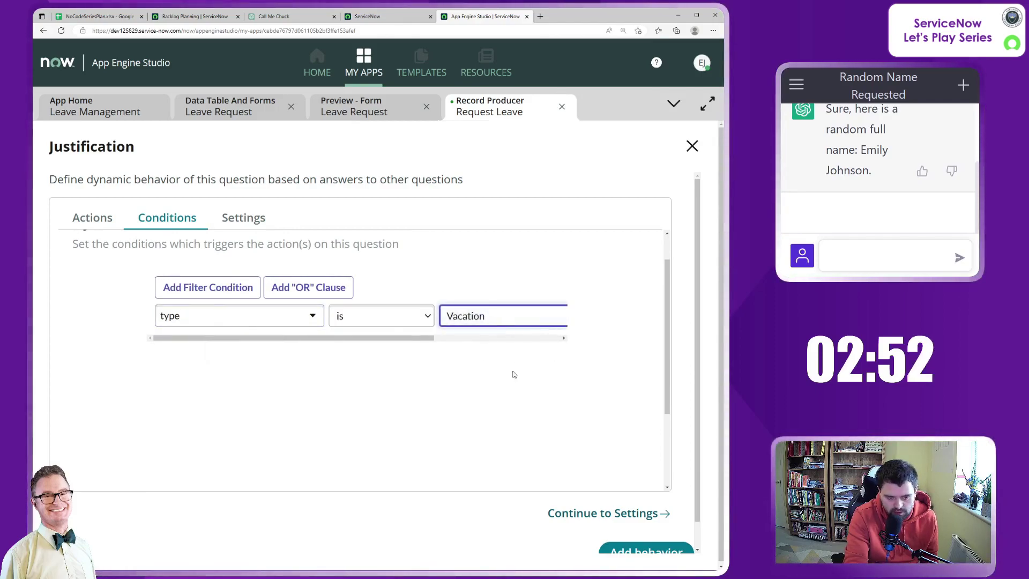
pyautogui.scroll(-3, 512, 378)
pyautogui.click(645, 550)
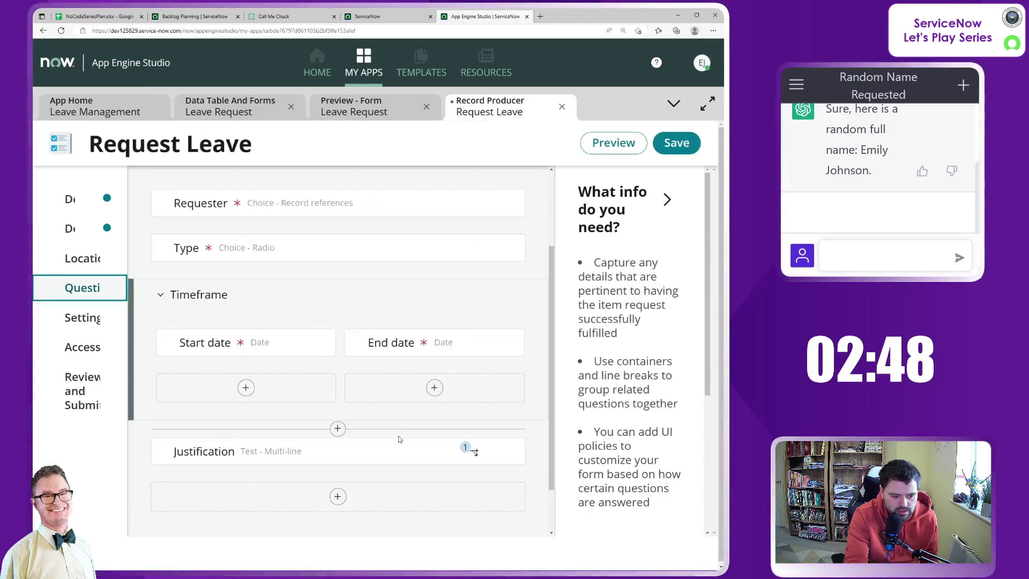
pyautogui.moveTo(337, 451)
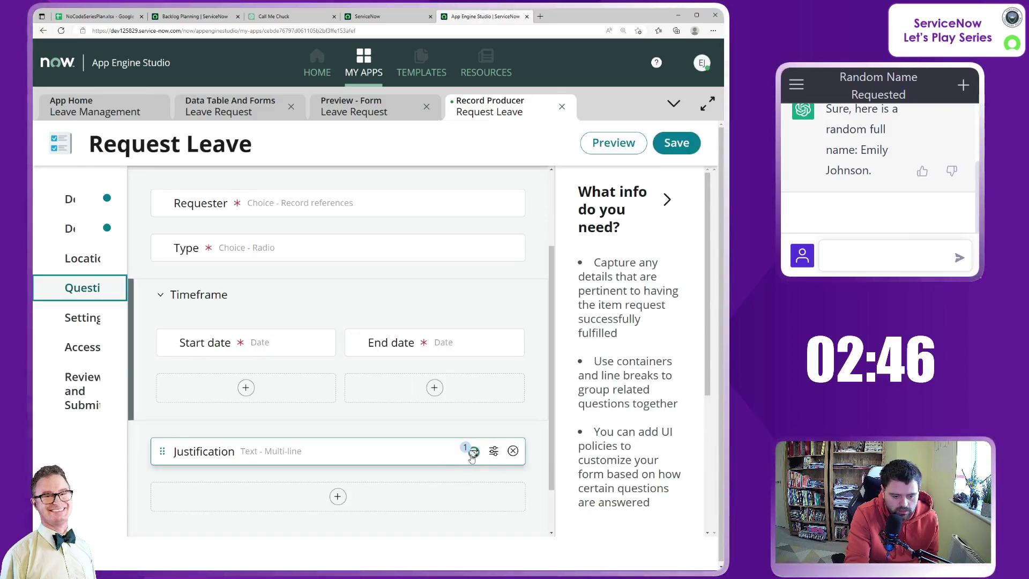
# Reopen the saved Justification behavior to review where it applies, then close it.
pyautogui.click(473, 453)
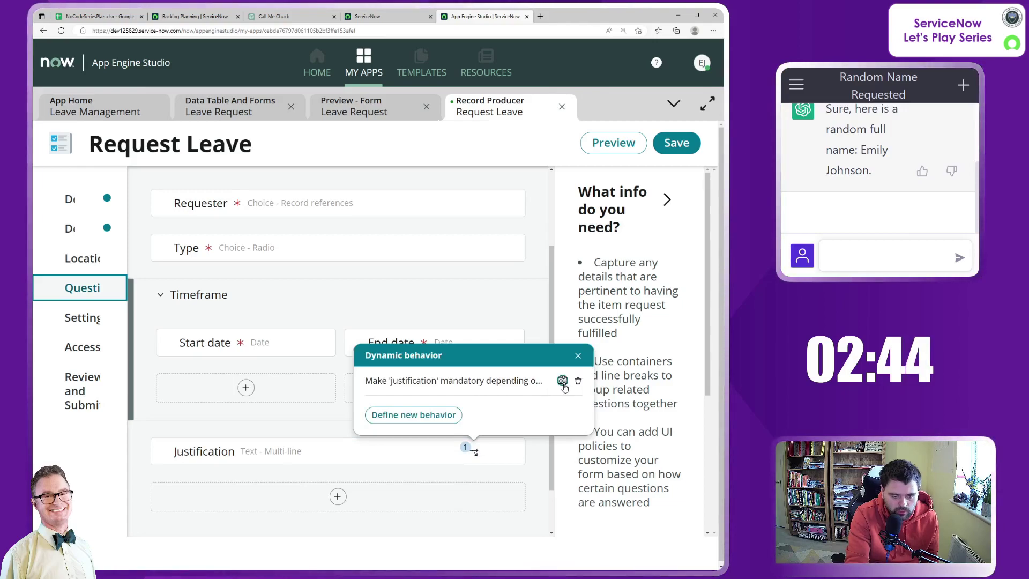
pyautogui.click(562, 380)
pyautogui.click(243, 217)
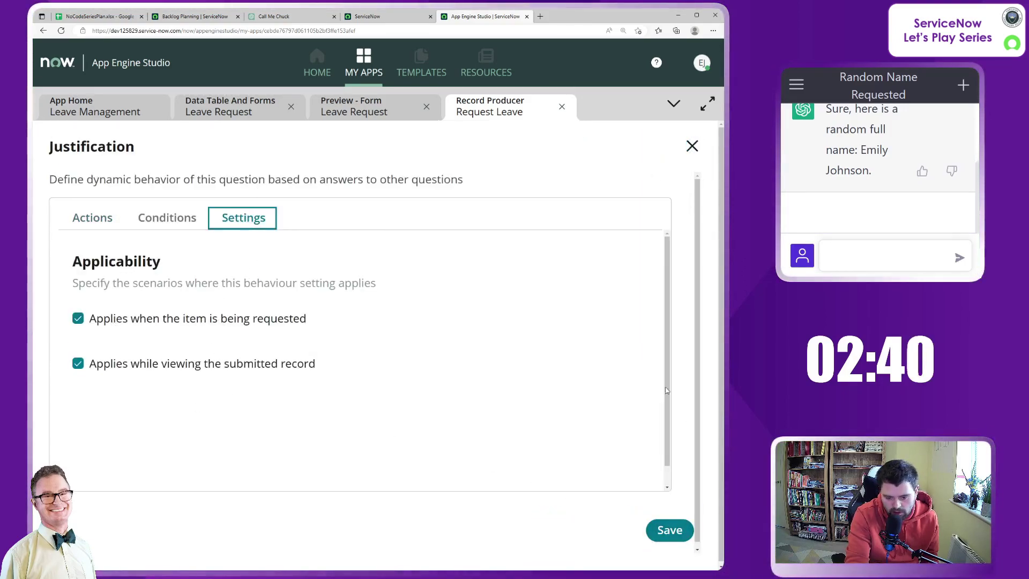
pyautogui.click(691, 145)
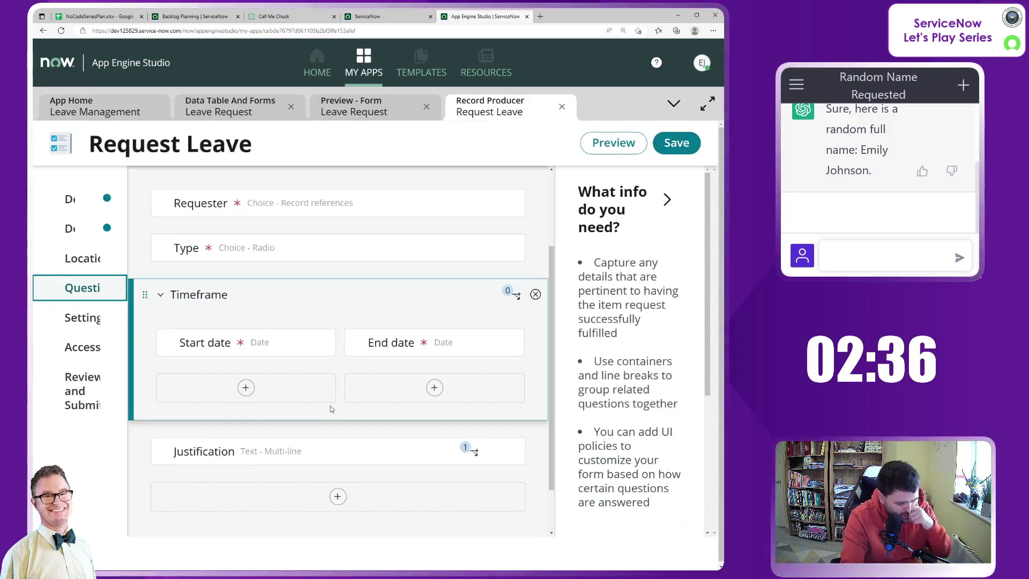
pyautogui.scroll(2, 332, 411)
pyautogui.scroll(-2, 281, 300)
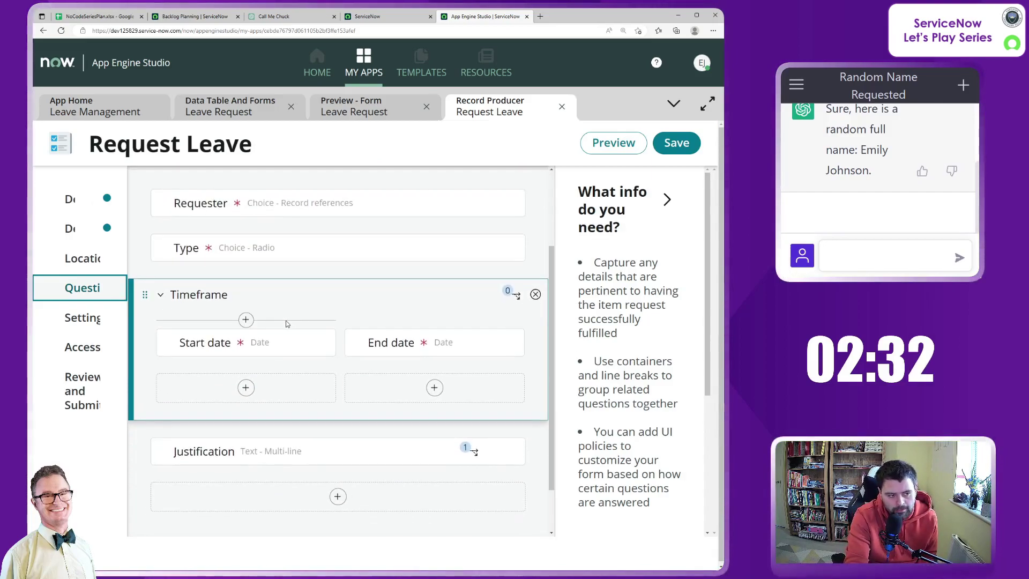
pyautogui.scroll(1, 268, 307)
pyautogui.moveTo(337, 258)
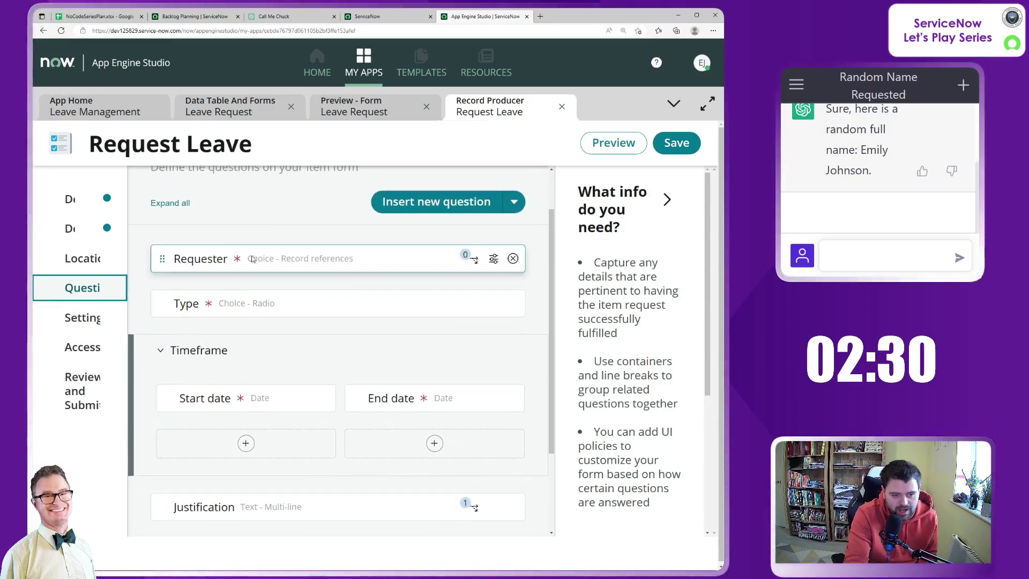
pyautogui.scroll(1, 253, 291)
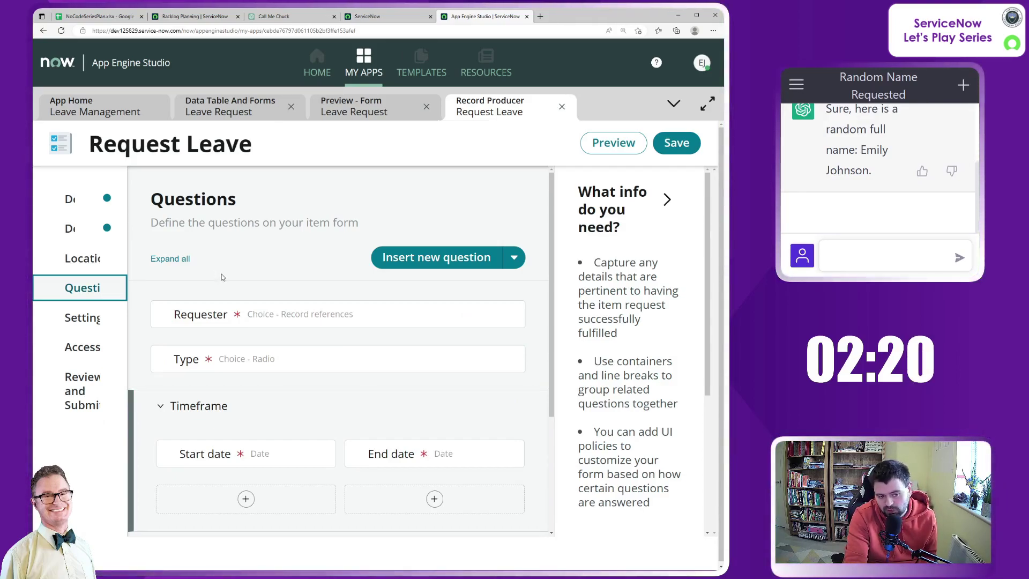
pyautogui.scroll(-1, 225, 289)
pyautogui.scroll(-2, 252, 345)
pyautogui.scroll(3, 274, 467)
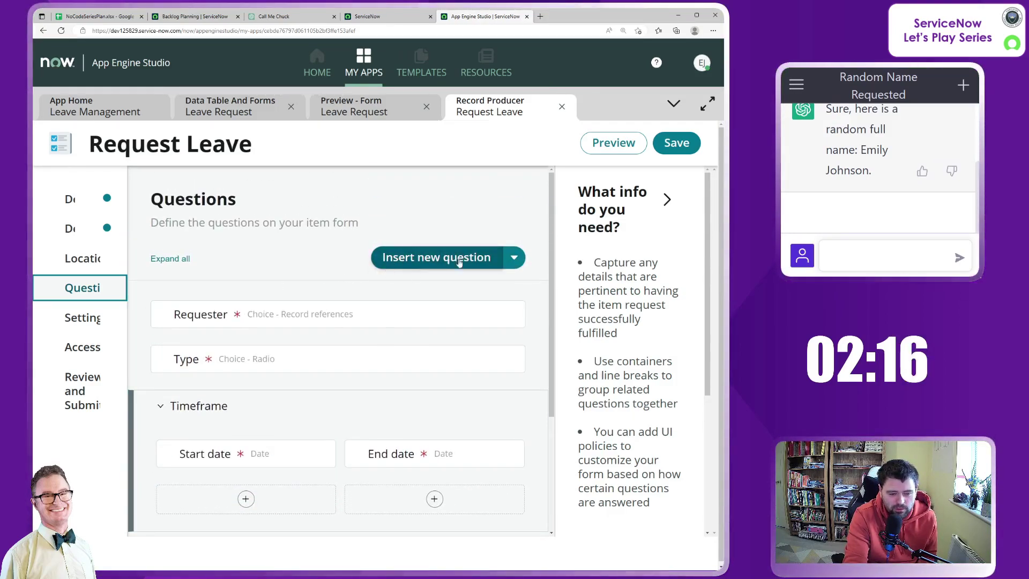
pyautogui.click(514, 259)
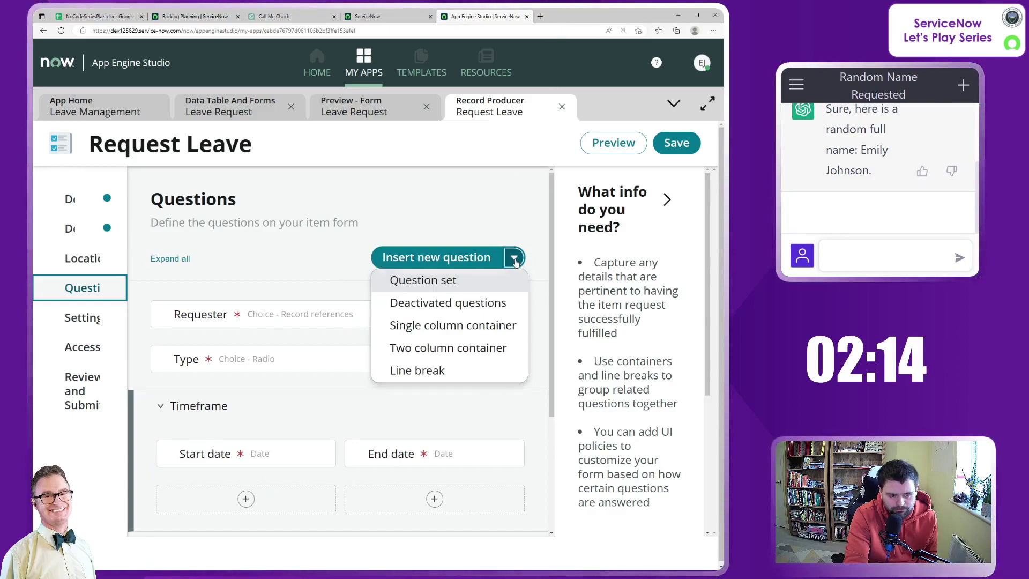
pyautogui.click(515, 260)
pyautogui.scroll(-3, 273, 385)
pyautogui.scroll(2, 274, 412)
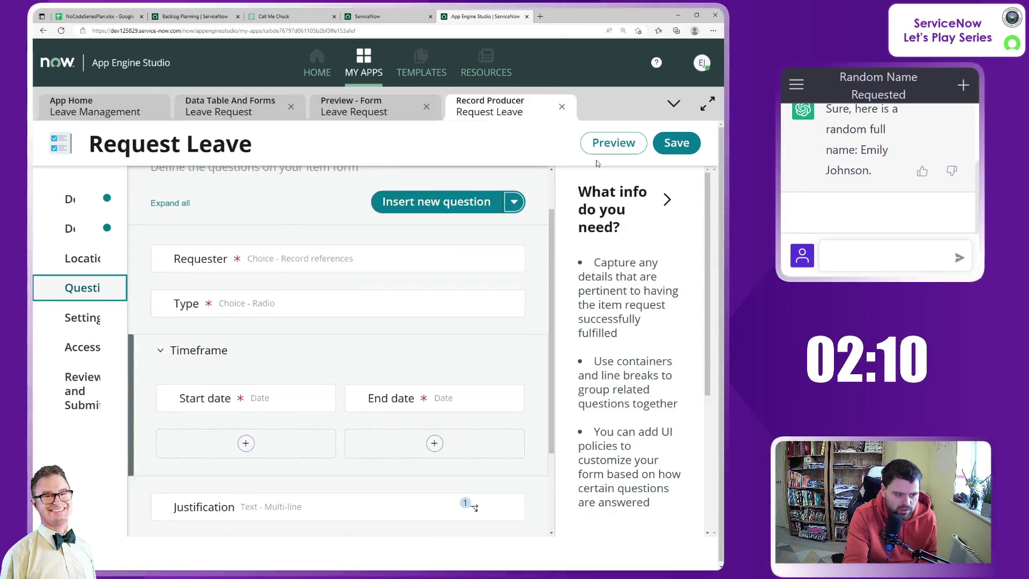
# Preview the Request Leave form with Sickness selected to check Justification, then close the preview.
pyautogui.click(611, 144)
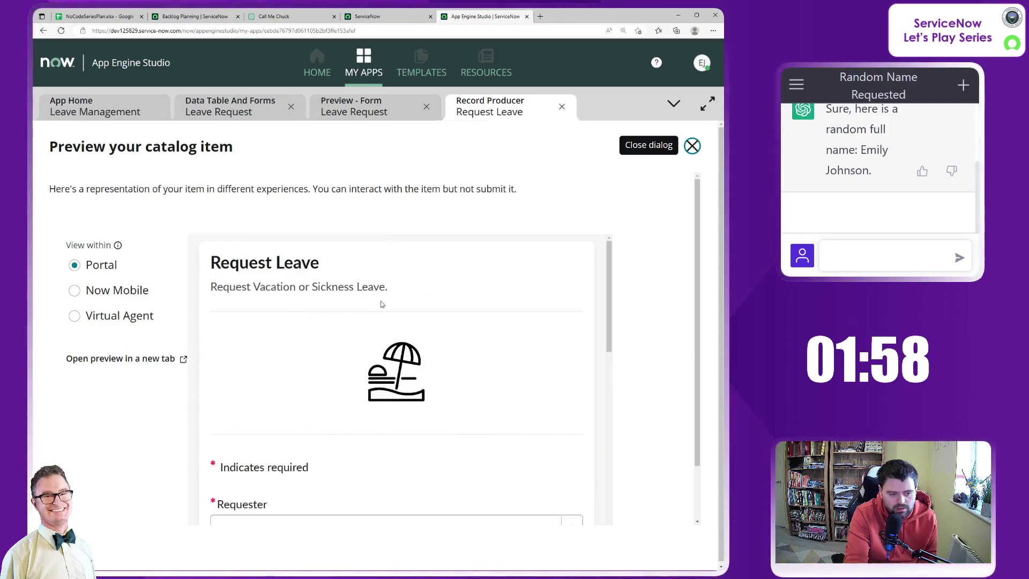
pyautogui.scroll(-1, 429, 354)
pyautogui.scroll(-2, 429, 354)
pyautogui.scroll(-1, 241, 303)
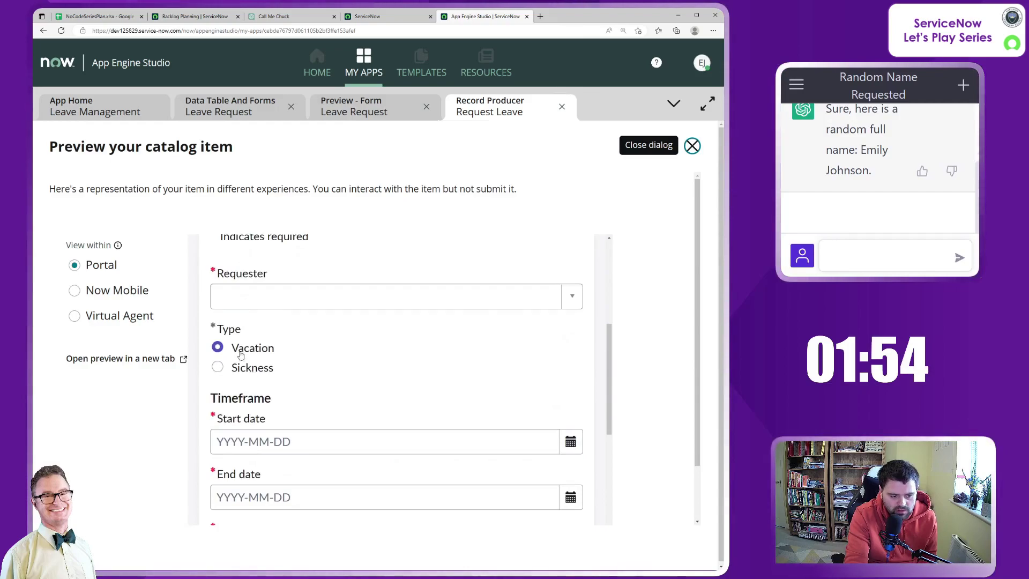
pyautogui.scroll(-2, 327, 372)
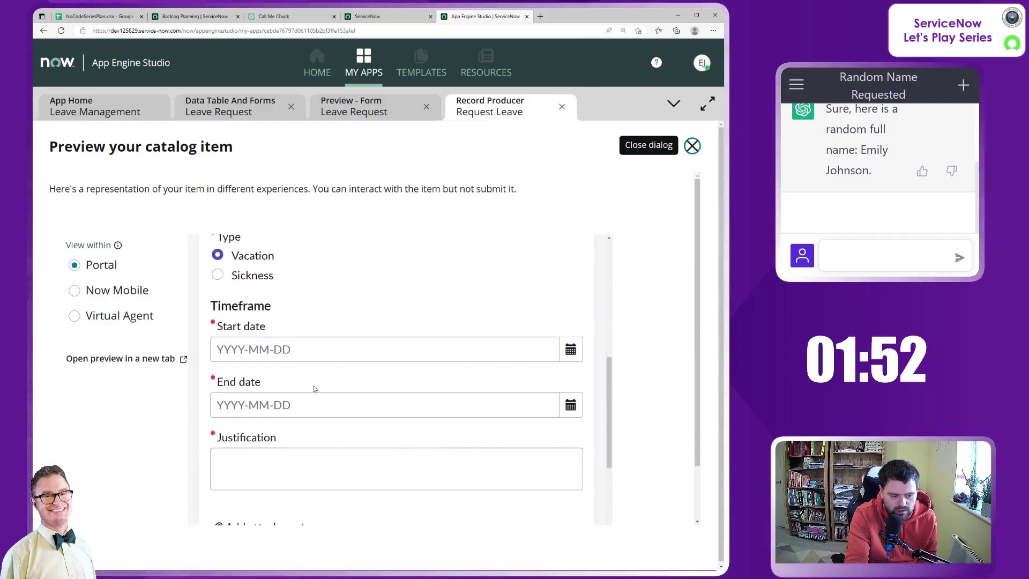
pyautogui.click(217, 275)
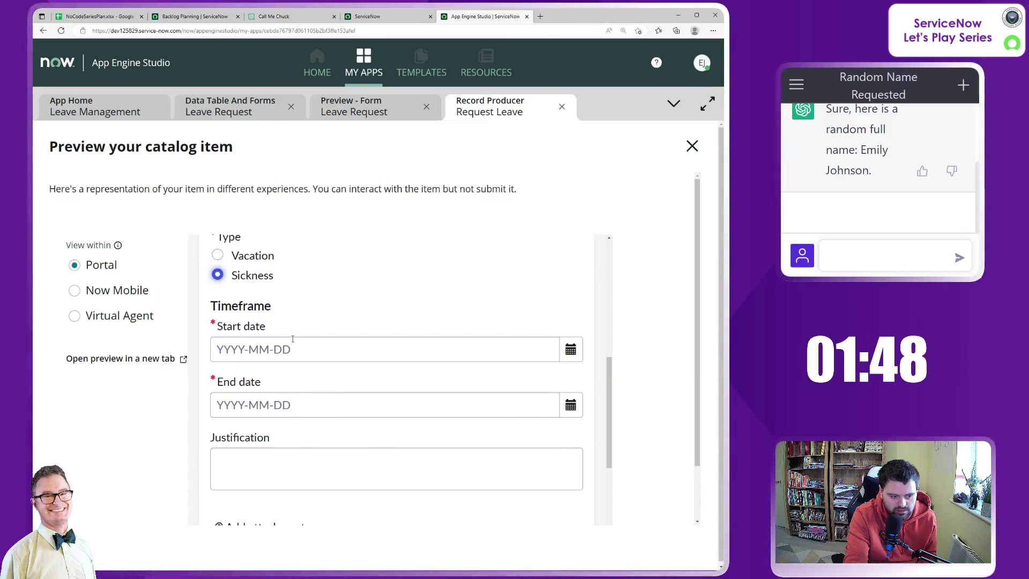
pyautogui.scroll(-3, 312, 415)
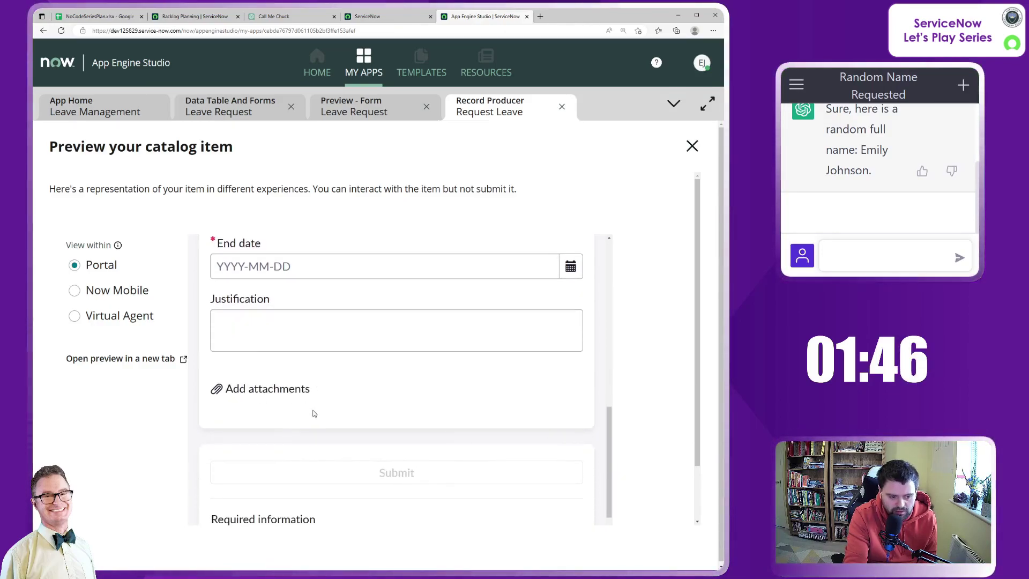
pyautogui.scroll(4, 313, 411)
pyautogui.scroll(-2, 311, 414)
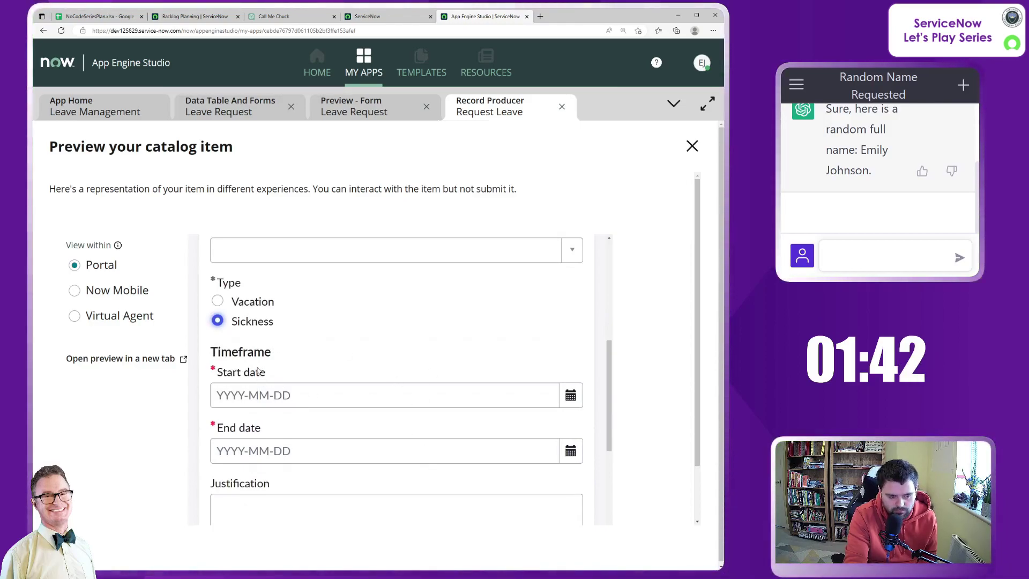
pyautogui.scroll(4, 335, 418)
pyautogui.scroll(2, 335, 418)
pyautogui.scroll(-6, 335, 418)
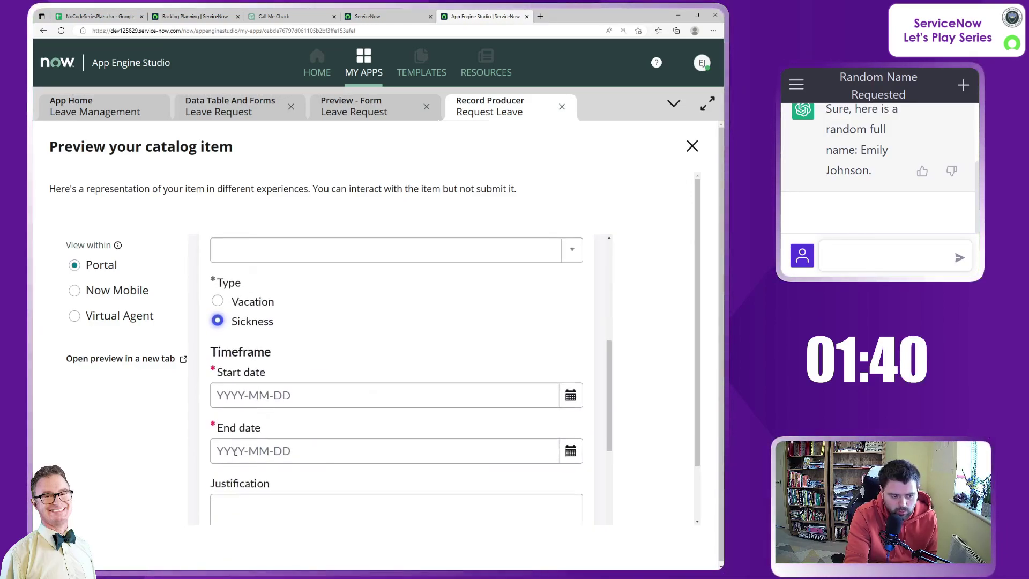
pyautogui.scroll(-3, 383, 393)
pyautogui.scroll(5, 346, 396)
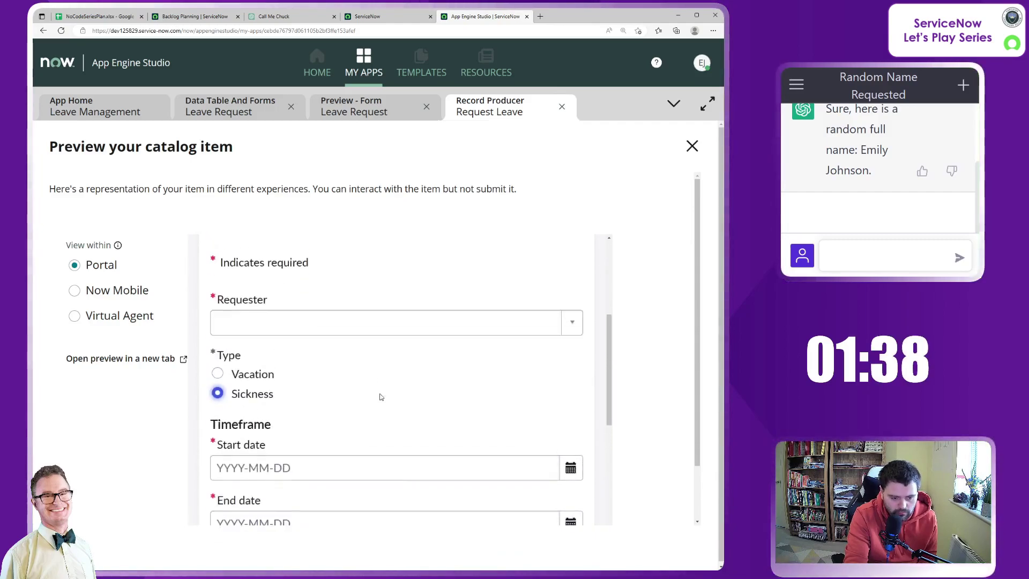
pyautogui.scroll(4, 321, 395)
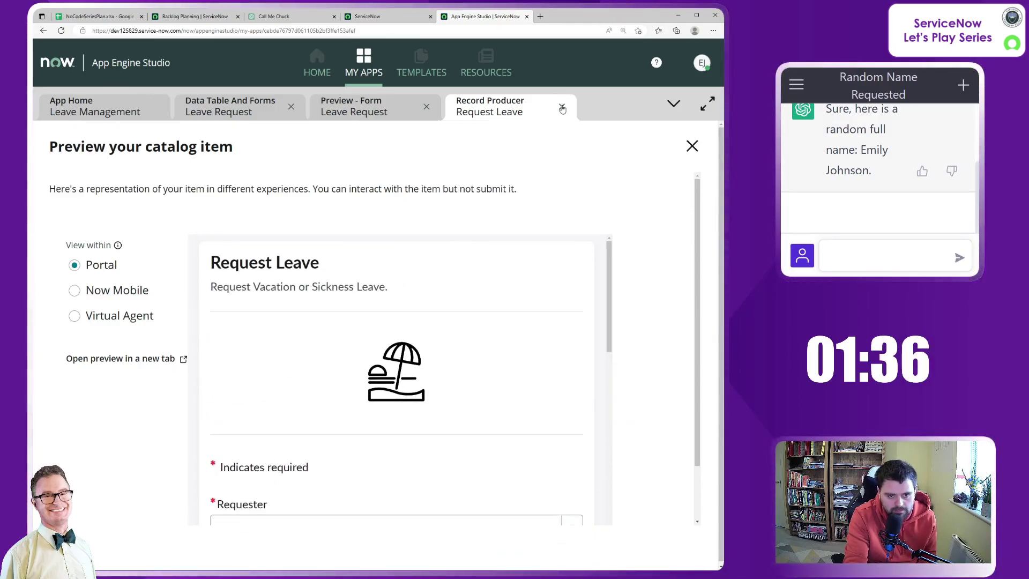
pyautogui.click(691, 146)
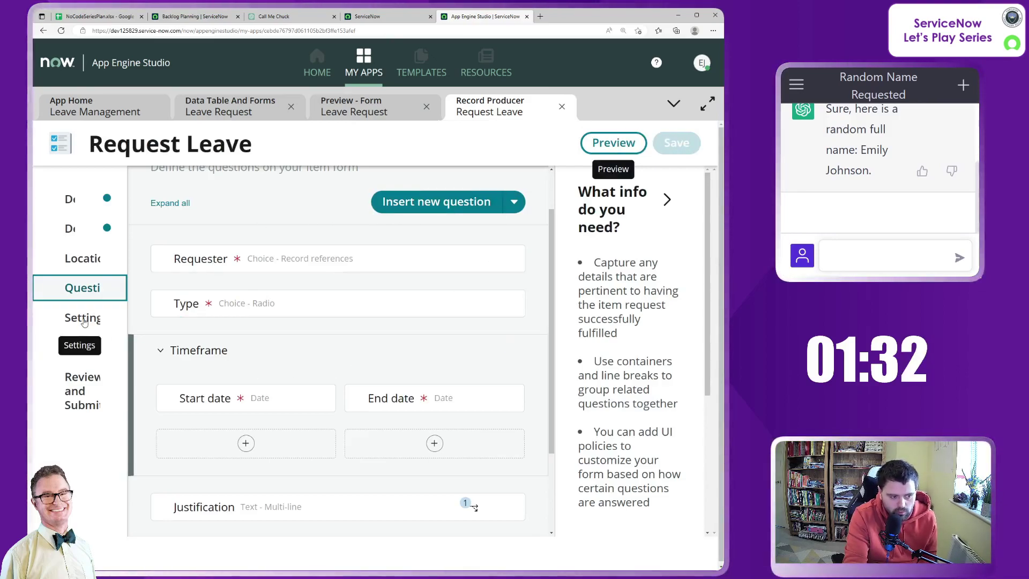
pyautogui.scroll(-3, 346, 401)
# In portal Settings, hide the Add to wishlist and attachment buttons.
pyautogui.click(459, 513)
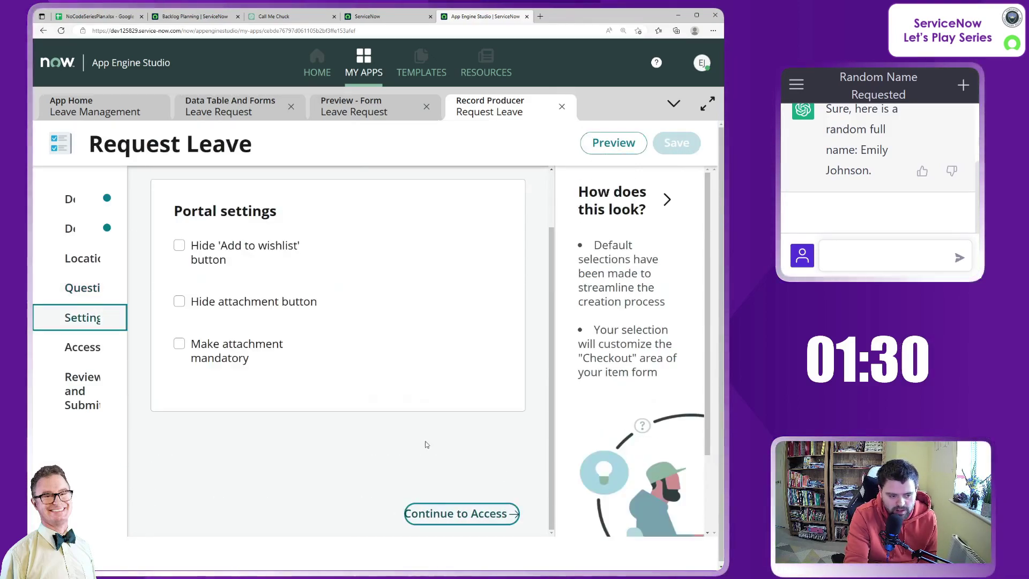
pyautogui.click(198, 251)
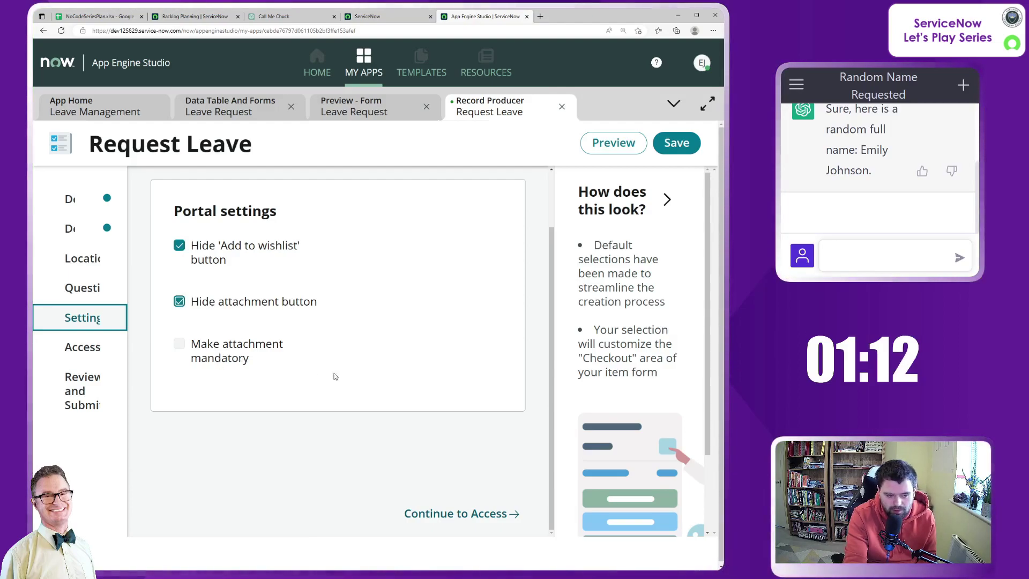
# Go to the Access step, leaving Available for and Not available for empty.
pyautogui.click(482, 513)
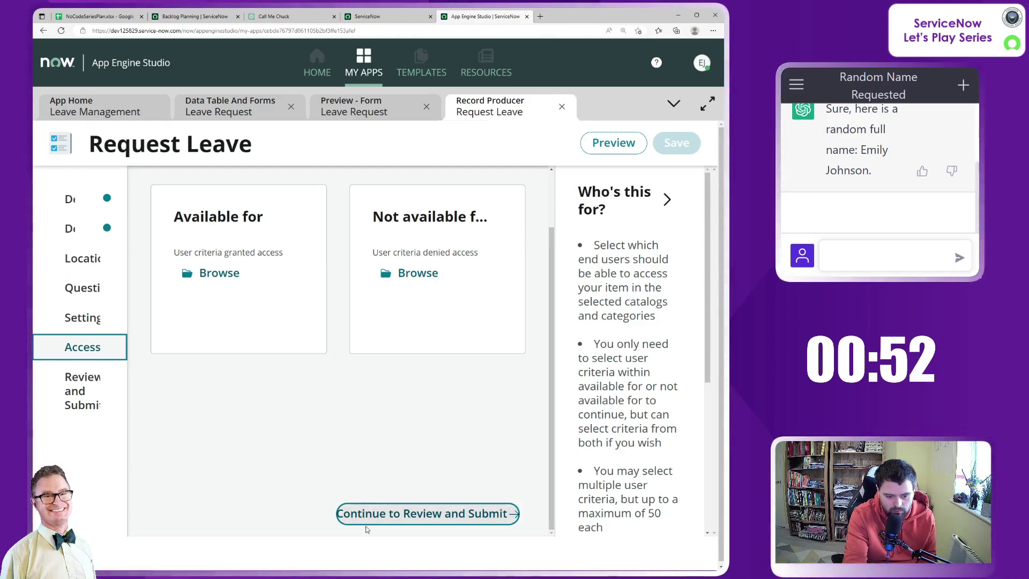
# Go to Review and submit, then submit the Request Leave catalog item.
pyautogui.click(435, 513)
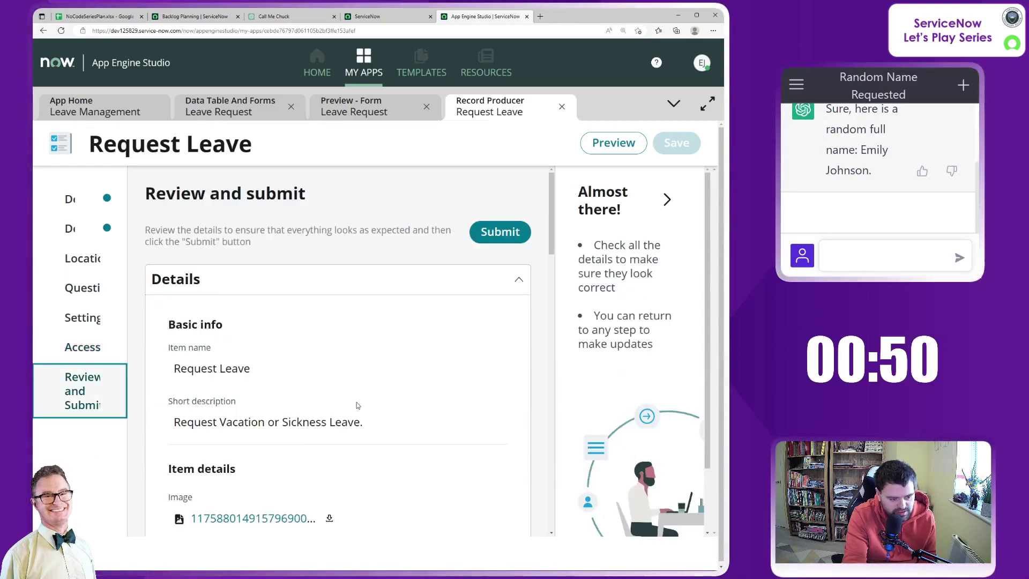
pyautogui.scroll(-2, 297, 335)
pyautogui.scroll(-3, 298, 338)
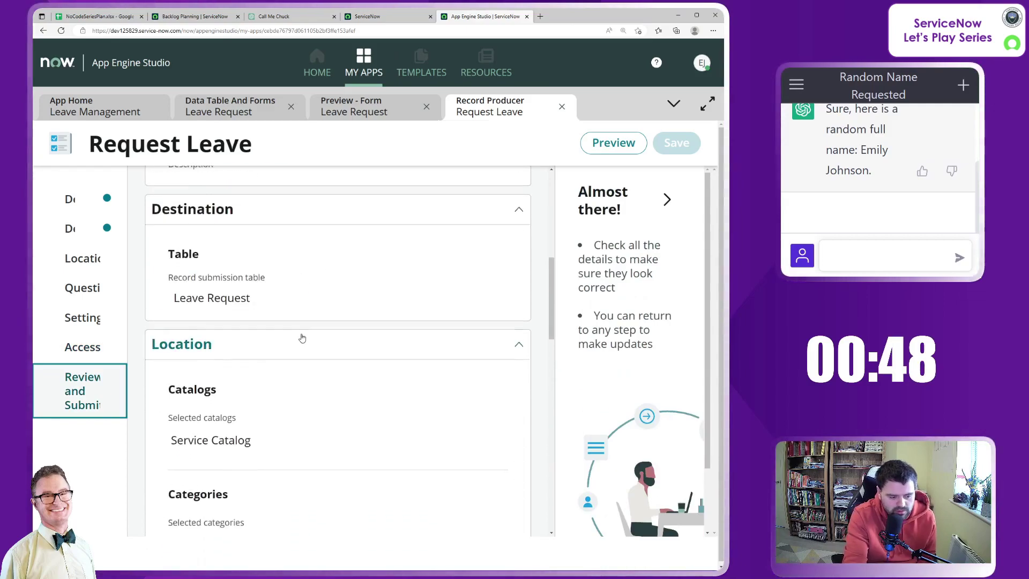
pyautogui.scroll(-3, 299, 337)
pyautogui.scroll(-4, 301, 336)
pyautogui.scroll(-2, 301, 341)
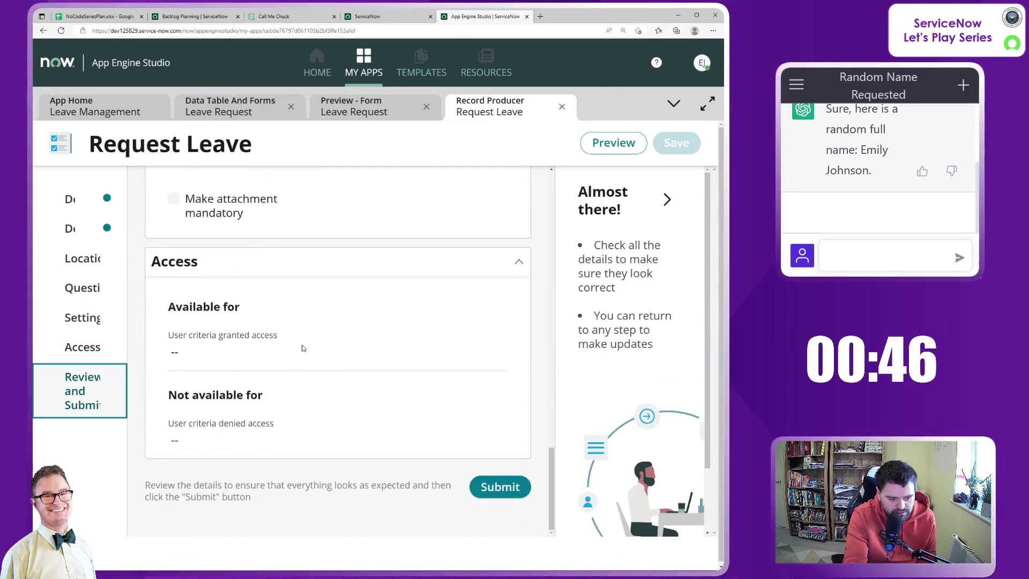
pyautogui.scroll(5, 301, 340)
pyautogui.scroll(4, 305, 346)
pyautogui.scroll(5, 314, 357)
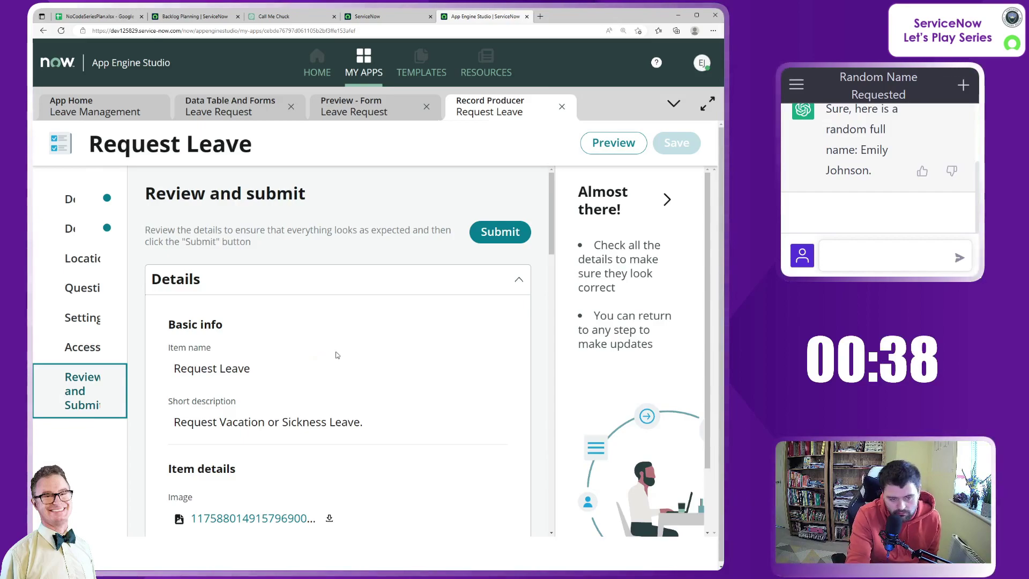
pyautogui.scroll(-1, 346, 350)
pyautogui.scroll(-2, 365, 349)
pyautogui.scroll(3, 376, 358)
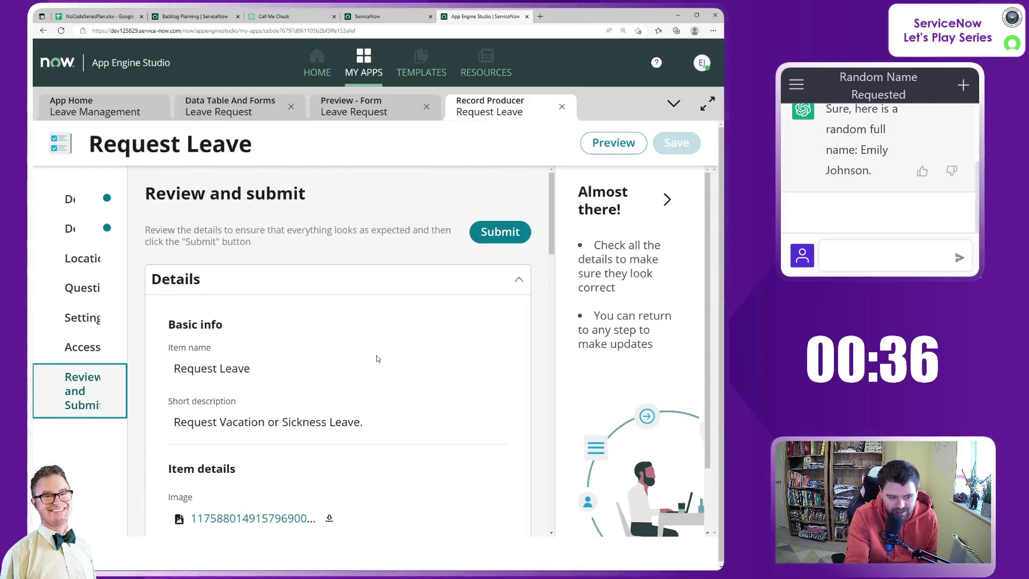
pyautogui.click(498, 231)
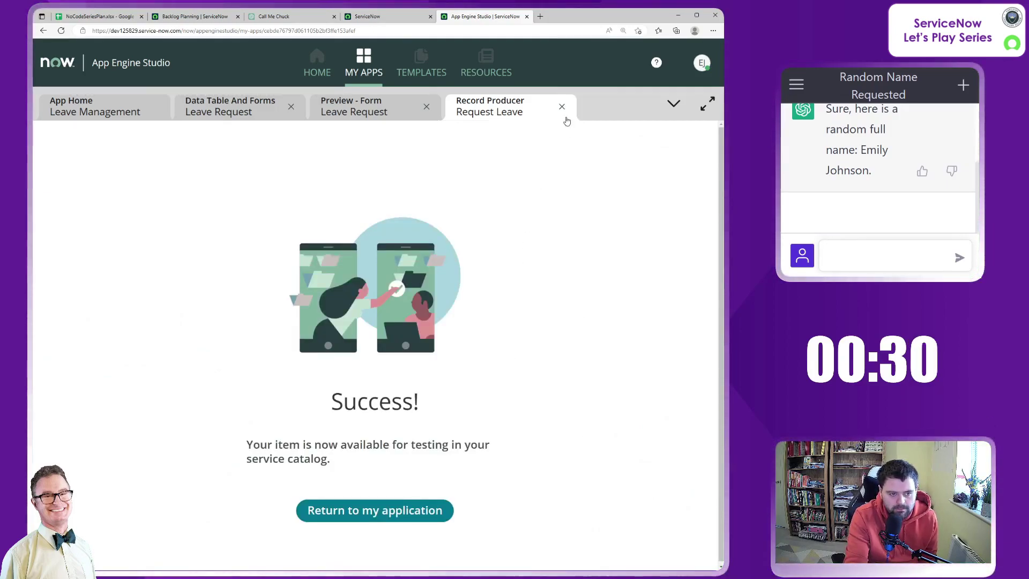
# Open the Leave Management App Home and jump to its Logic and Automation section.
pyautogui.click(121, 111)
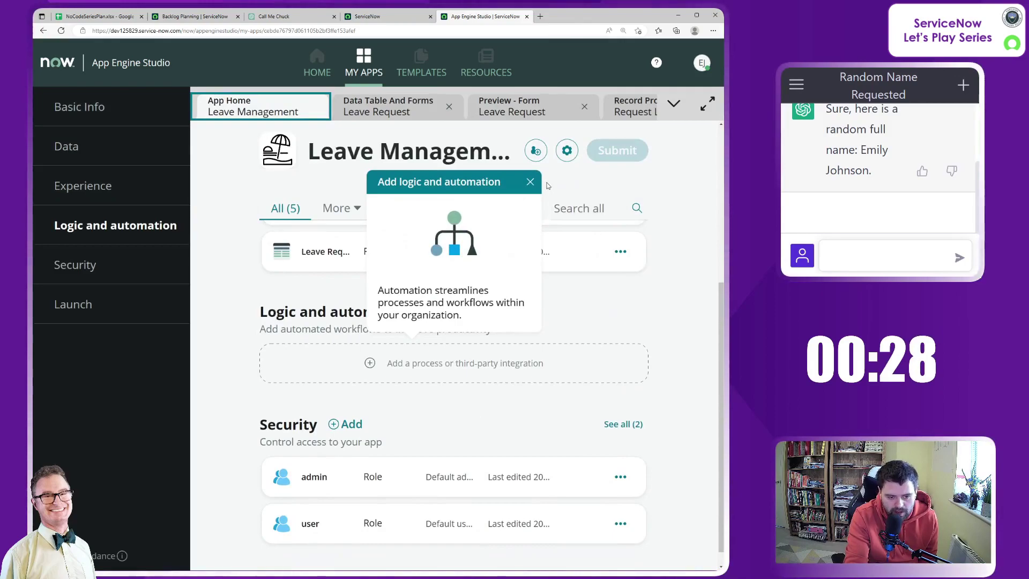
pyautogui.click(530, 179)
pyautogui.scroll(3, 572, 311)
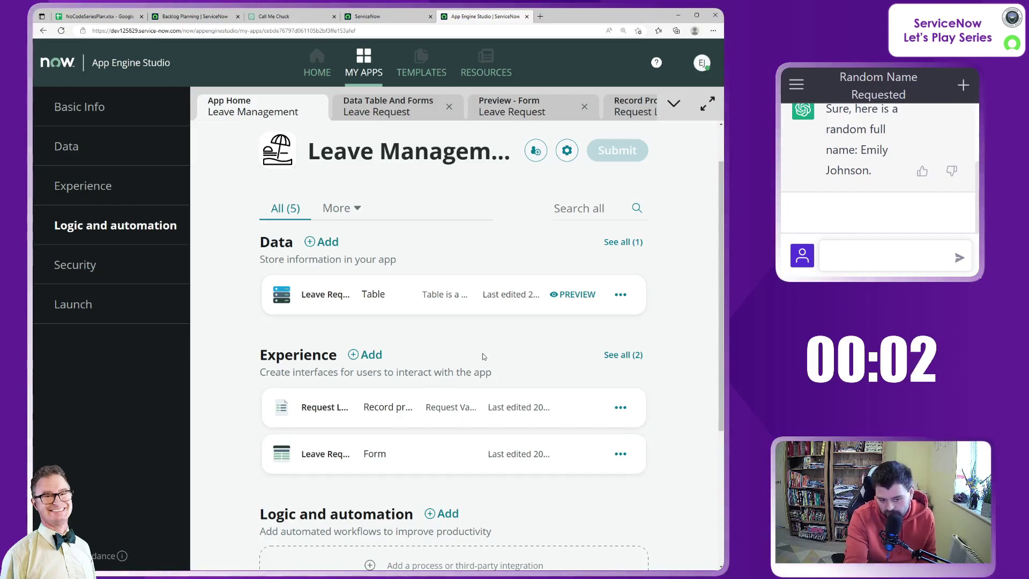
pyautogui.scroll(-3, 482, 356)
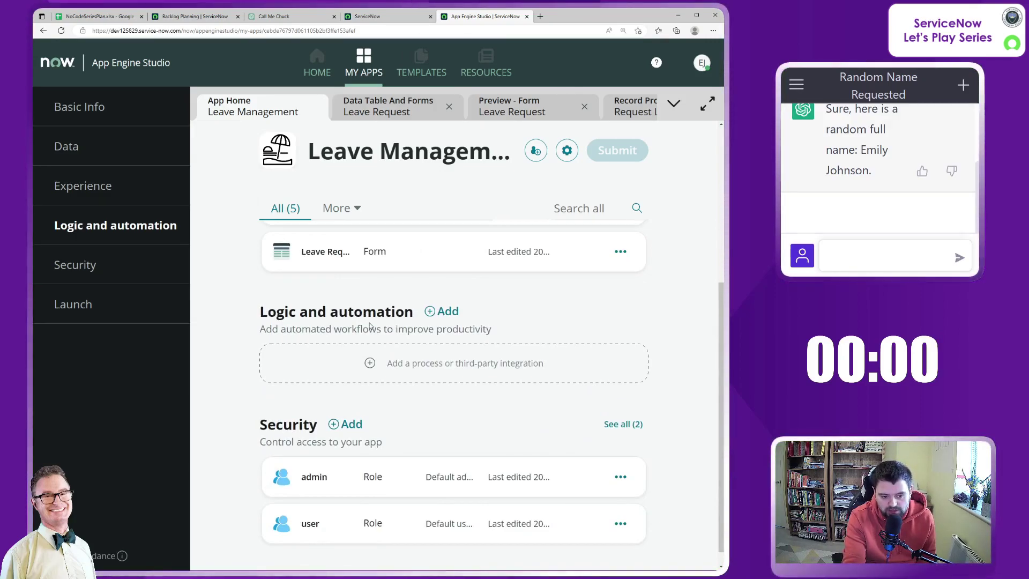
pyautogui.scroll(3, 381, 378)
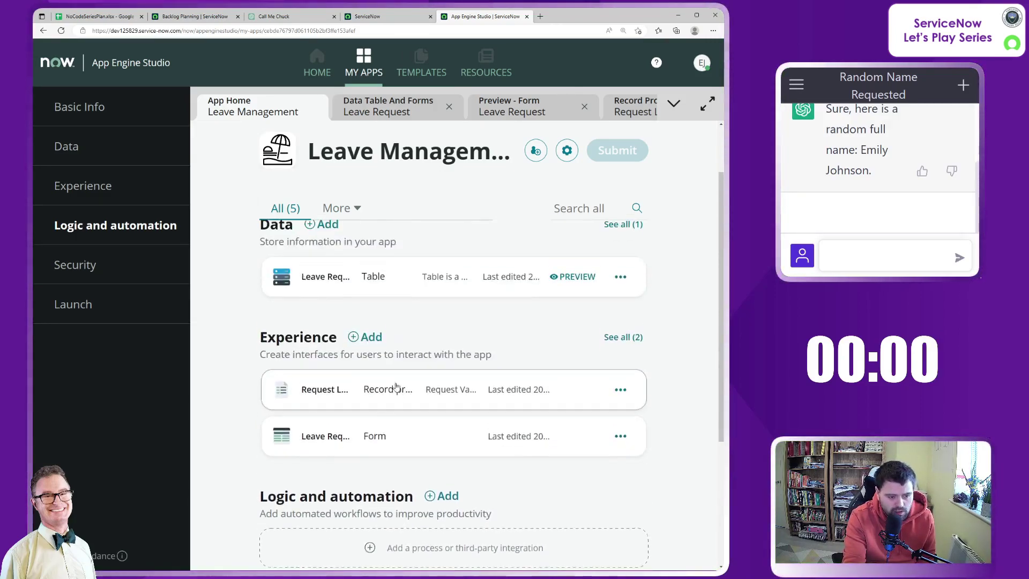
pyautogui.scroll(-2, 450, 418)
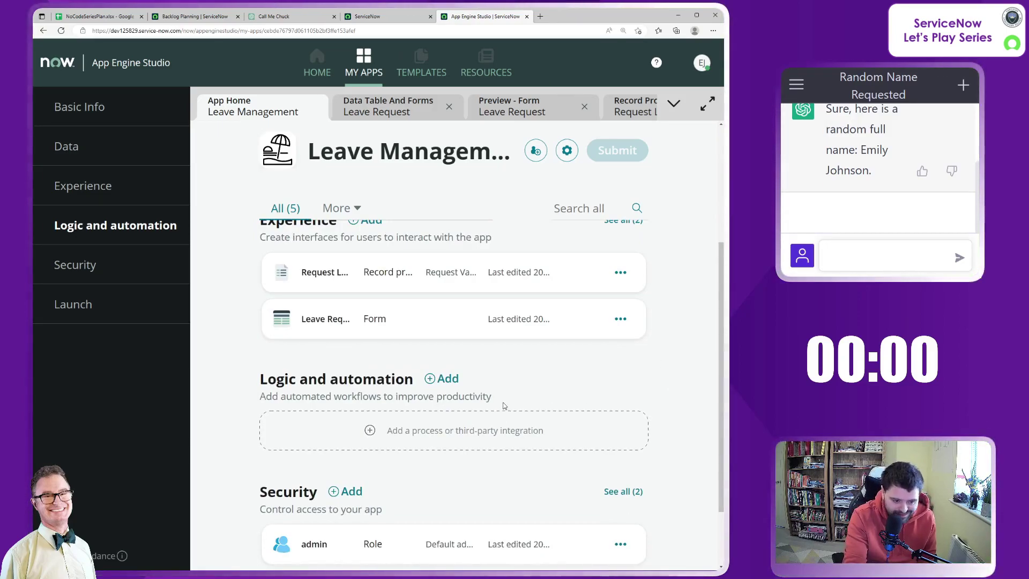
pyautogui.scroll(3, 502, 408)
pyautogui.scroll(-3, 497, 412)
pyautogui.scroll(3, 496, 416)
pyautogui.scroll(1, 496, 418)
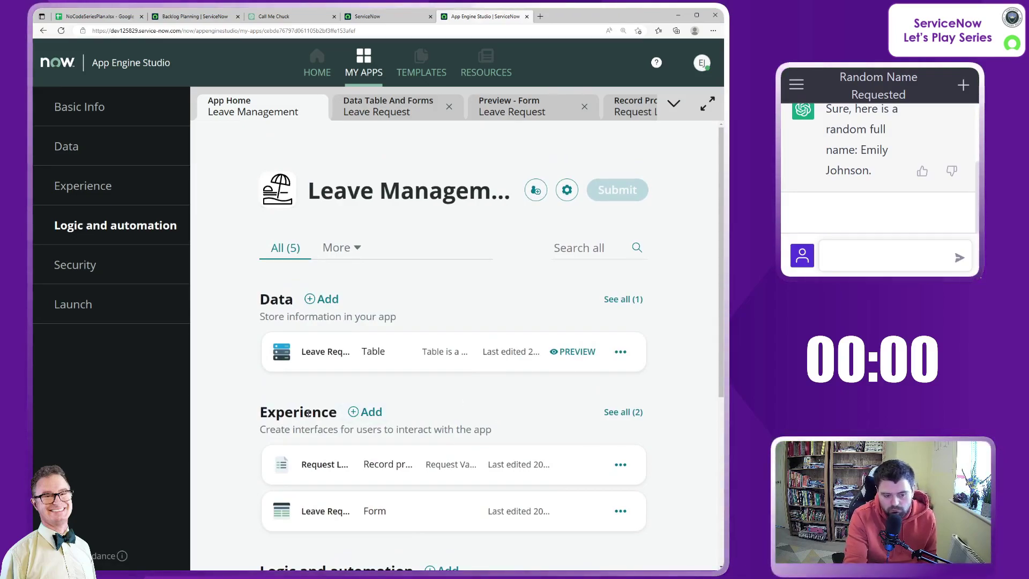